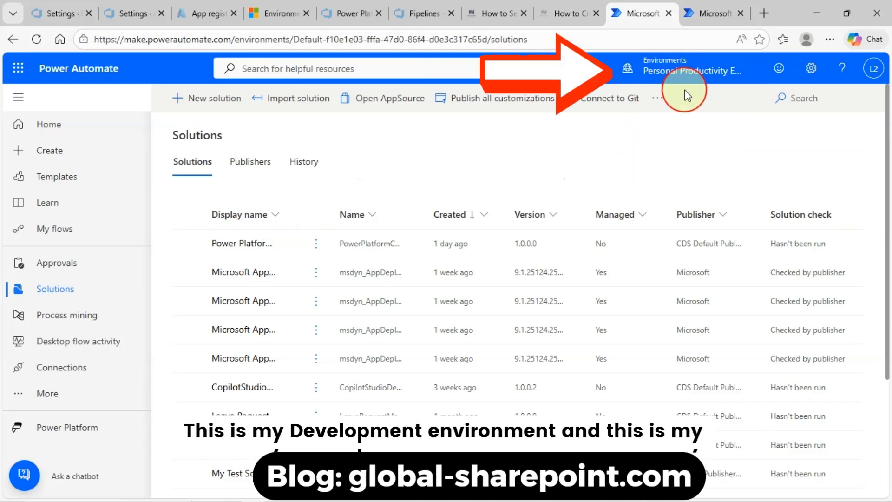
# Check Prod for Demo's solutions, then return to the Dev solution list with CopilotStudio 1.0.0.2
pyautogui.click(708, 14)
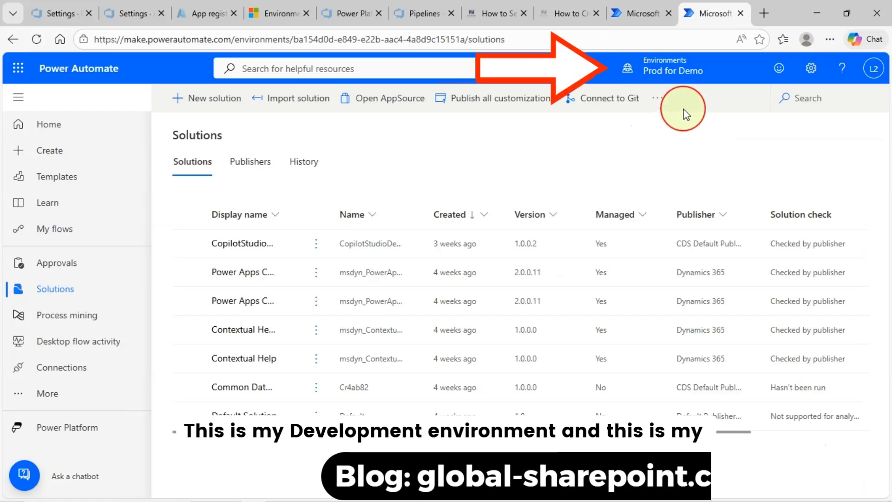
pyautogui.click(647, 15)
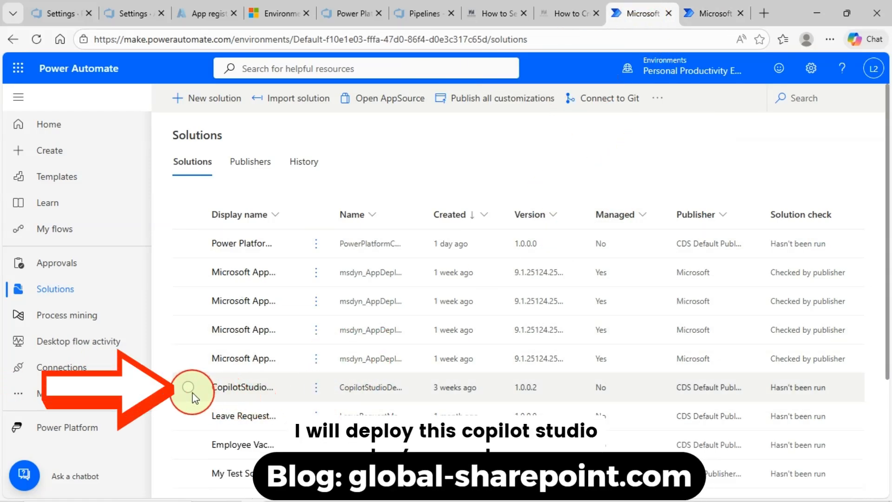
pyautogui.click(189, 387)
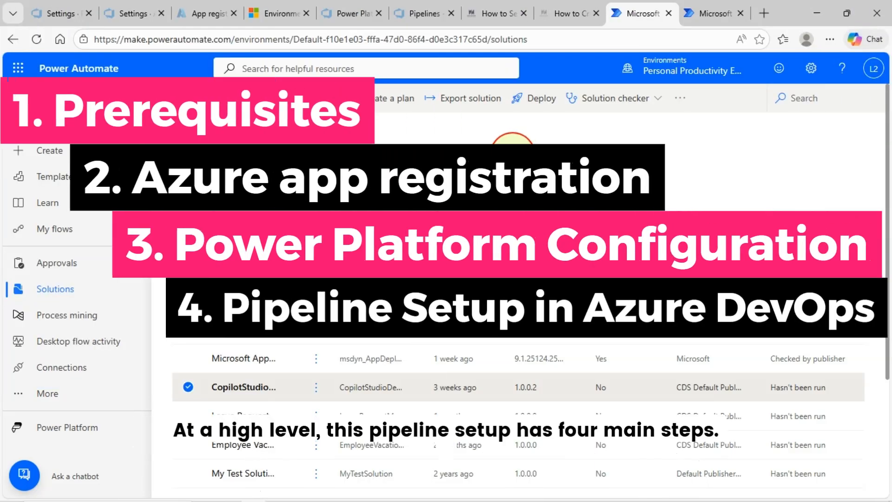
pyautogui.click(198, 382)
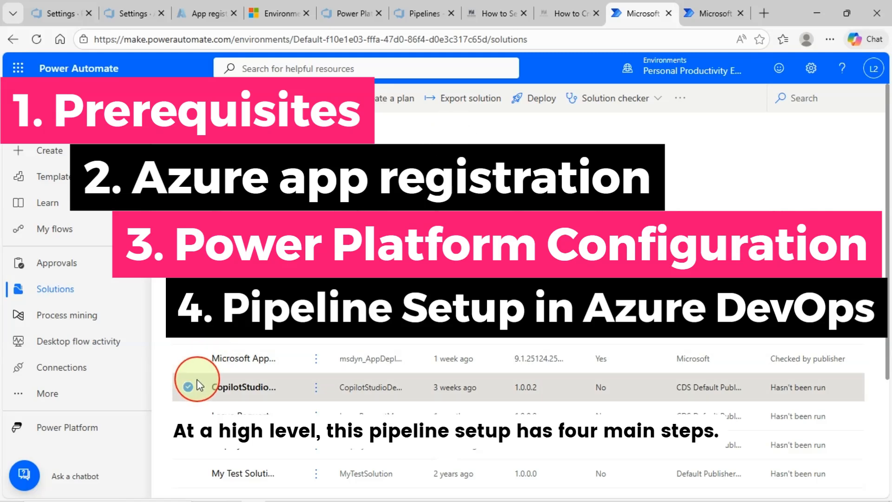
pyautogui.click(188, 387)
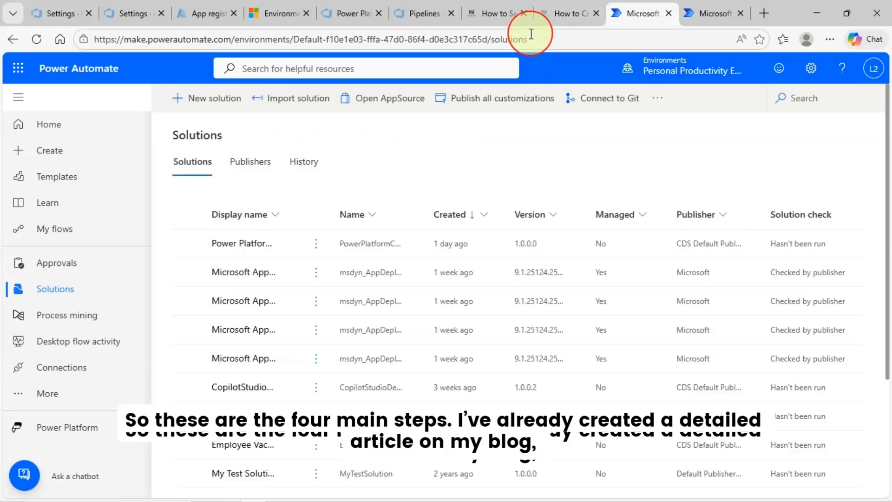
# Reload the pipeline setup blog article without the #google_vignette ad anchor
pyautogui.click(494, 13)
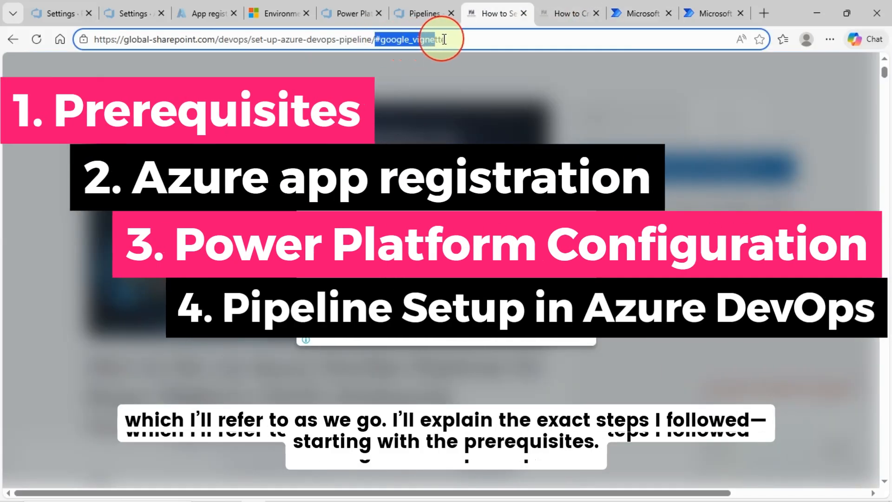
pyautogui.press('BackSpace')
pyautogui.press('Return')
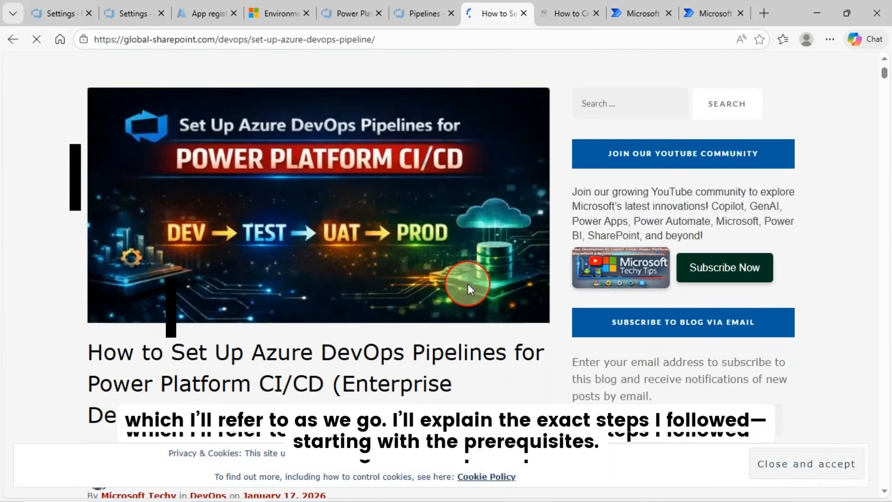
pyautogui.scroll(-10, 467, 284)
pyautogui.scroll(-4, 408, 301)
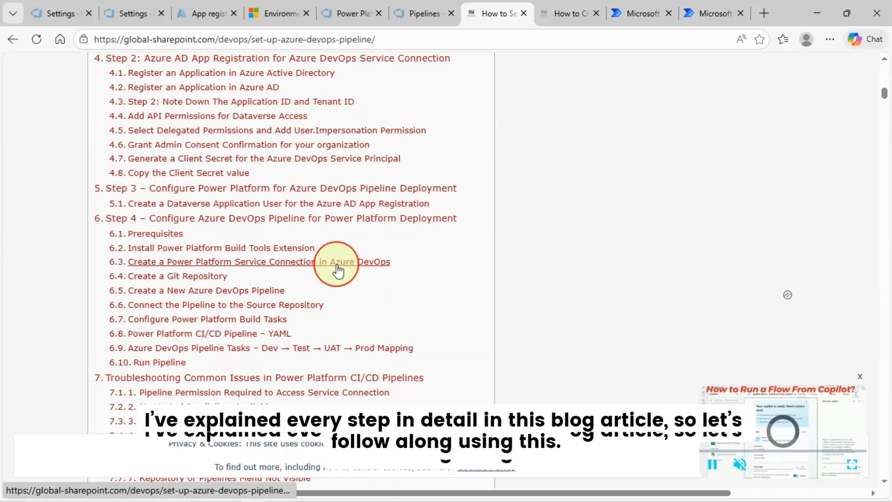
pyautogui.scroll(1, 242, 269)
pyautogui.scroll(3, 237, 261)
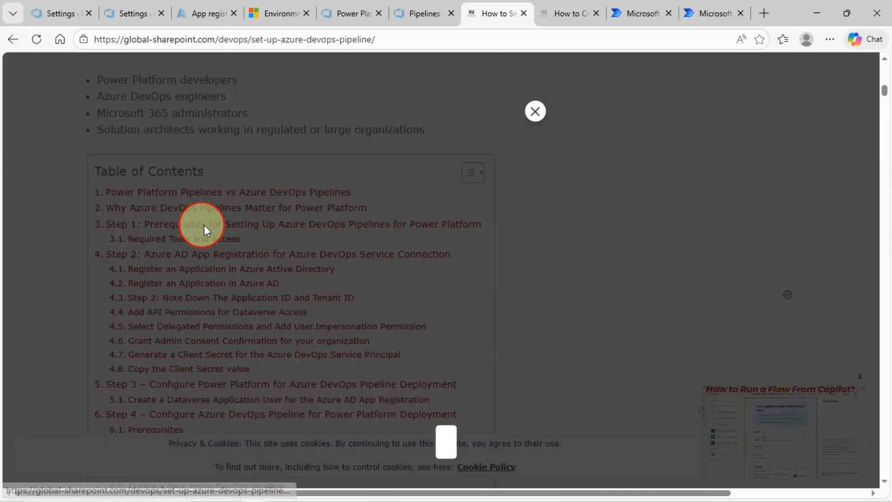
# Jump to the Step 1 Prerequisites section and highlight the list of required tools
pyautogui.click(537, 114)
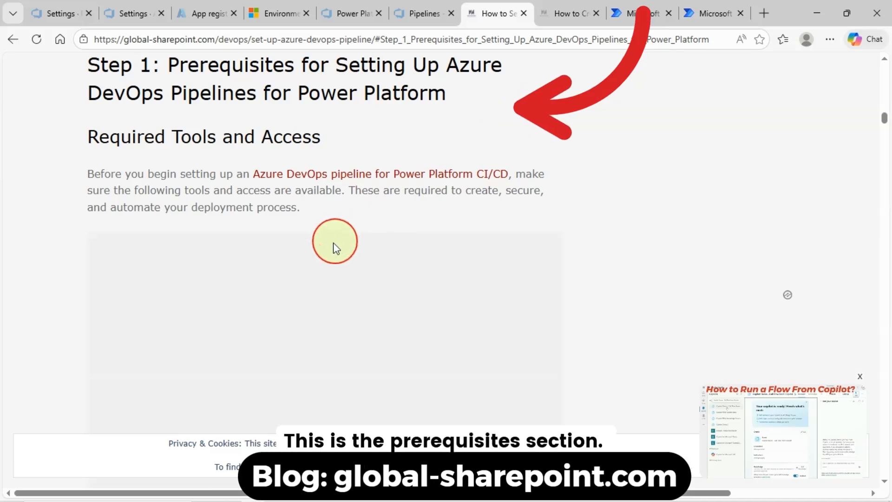
pyautogui.scroll(-8, 337, 219)
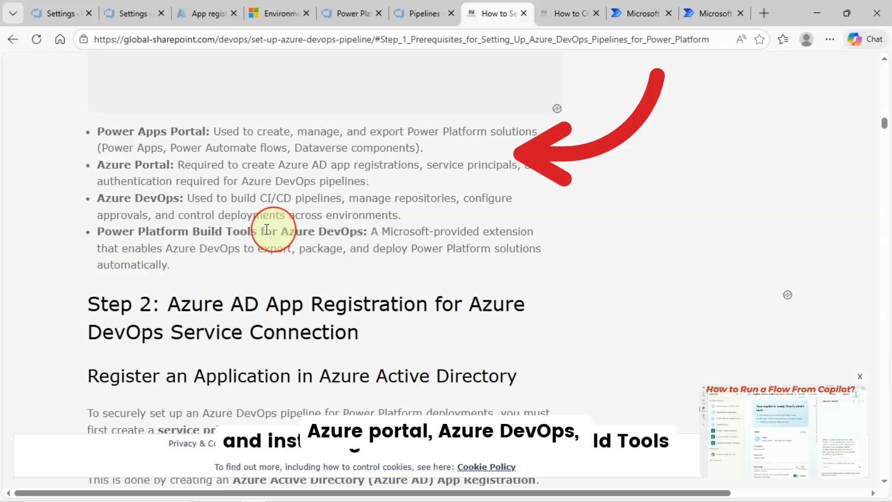
pyautogui.moveTo(179, 267); pyautogui.dragTo(92, 134)
pyautogui.click(220, 203)
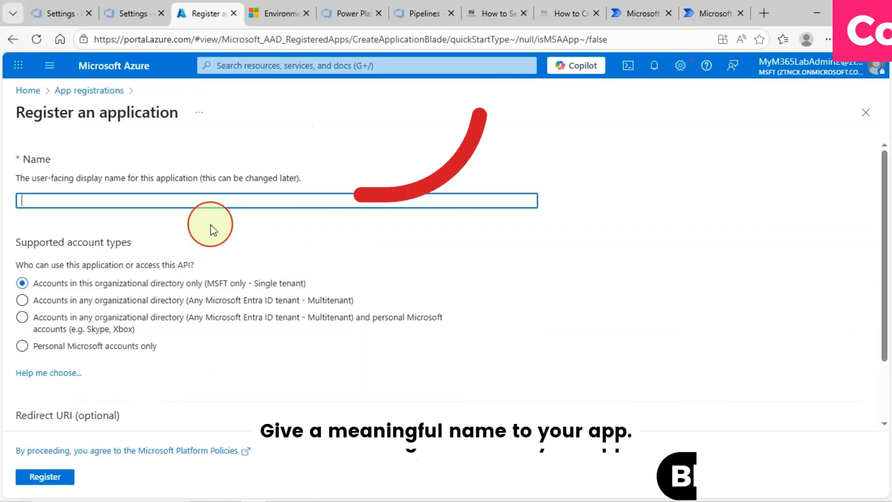
# Register a single-tenant app named 'Power Platform App Registration'
pyautogui.write('P')
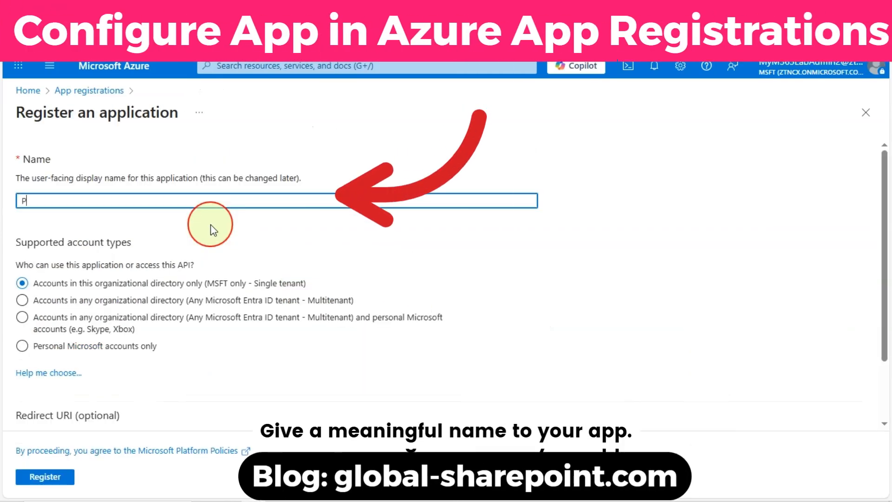
pyautogui.write('ower Platform App Registration')
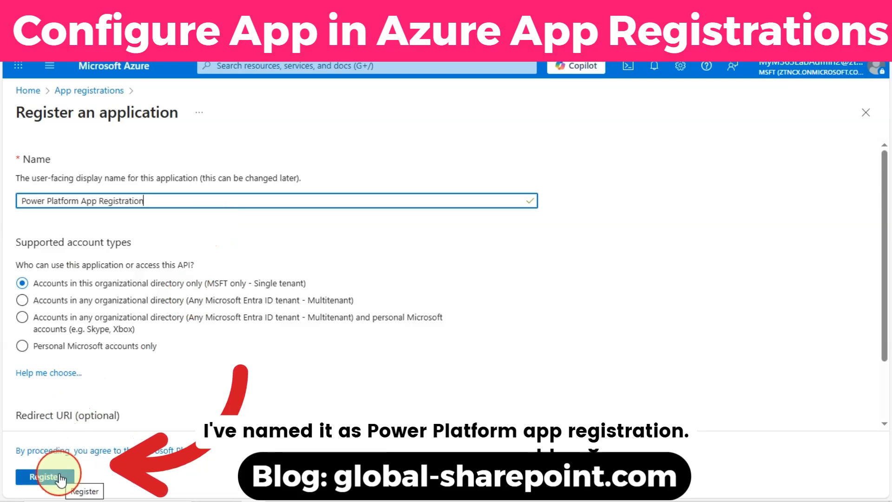
pyautogui.click(60, 477)
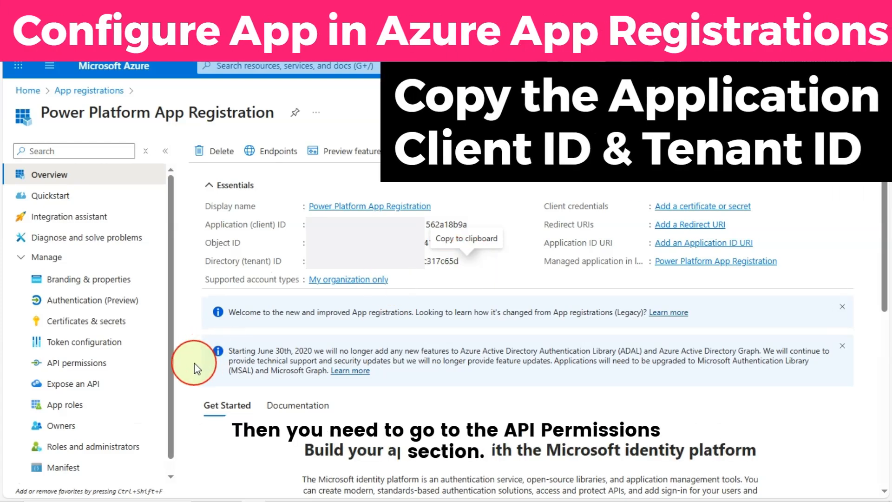
# Start adding an API permission for Dataverse from APIs my organization uses
pyautogui.click(91, 370)
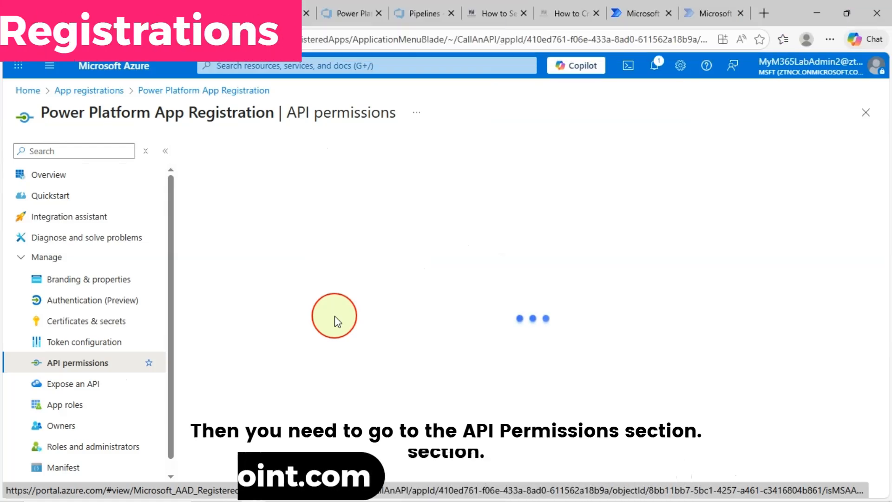
pyautogui.click(232, 363)
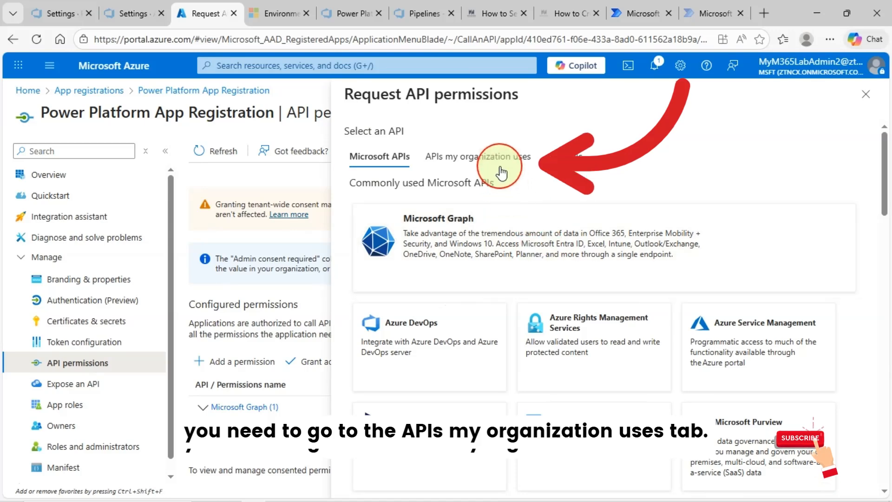
pyautogui.click(498, 165)
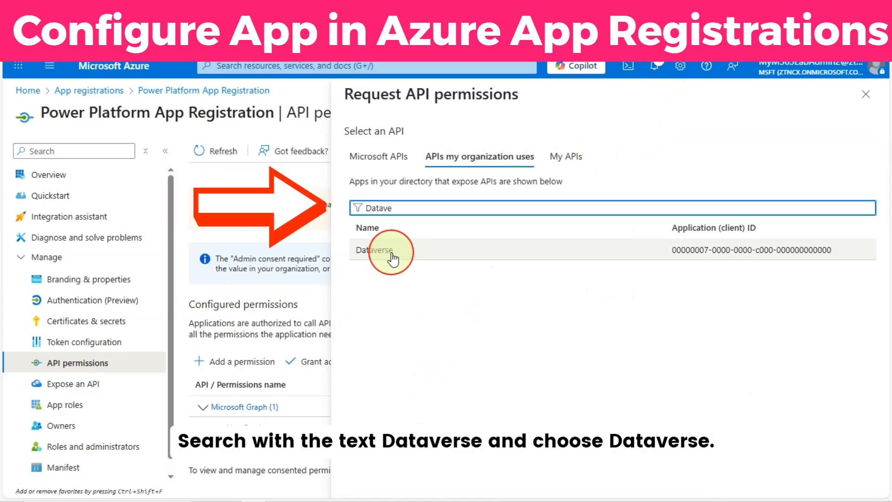
pyautogui.click(394, 255)
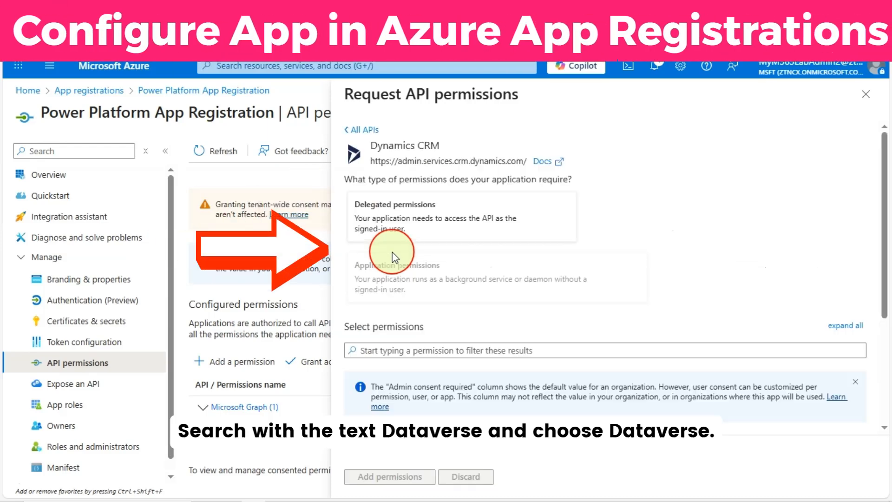
pyautogui.scroll(-2, 464, 326)
pyautogui.scroll(2, 537, 335)
pyautogui.scroll(-2, 501, 311)
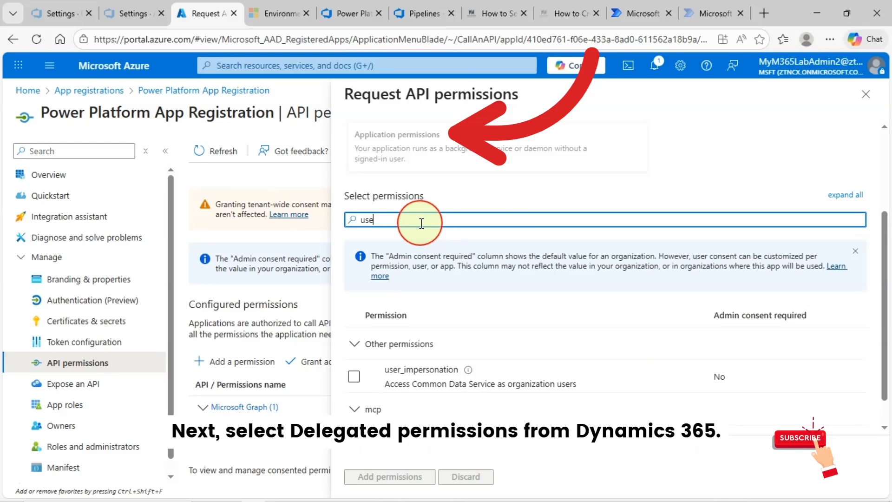
pyautogui.write('.')
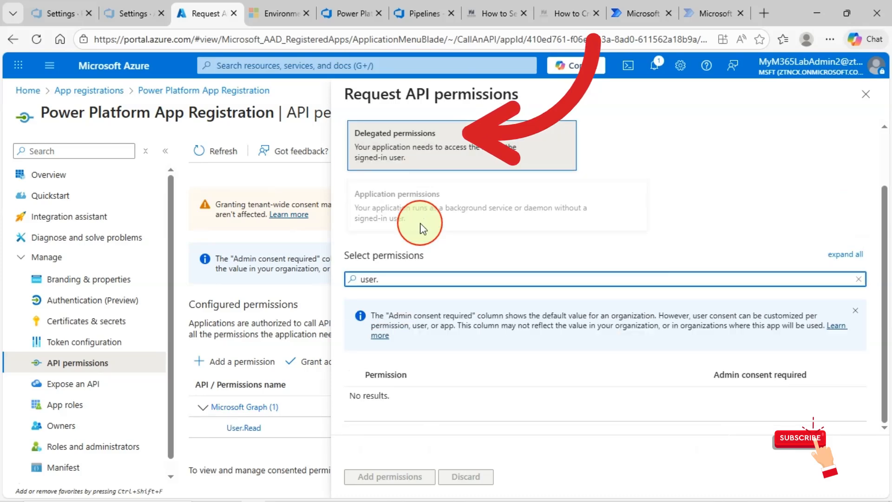
pyautogui.press('BackSpace')
# Add the delegated user_impersonation permission and grant admin consent for MSFT
pyautogui.click(466, 404)
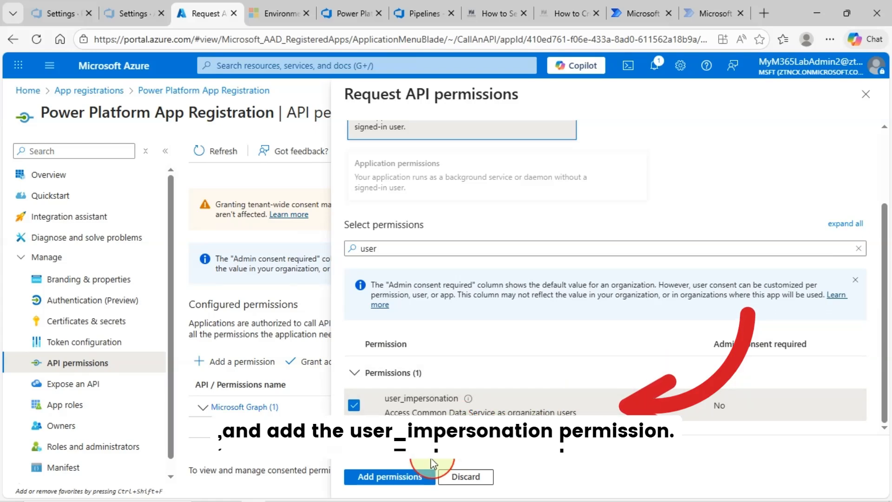
pyautogui.click(429, 473)
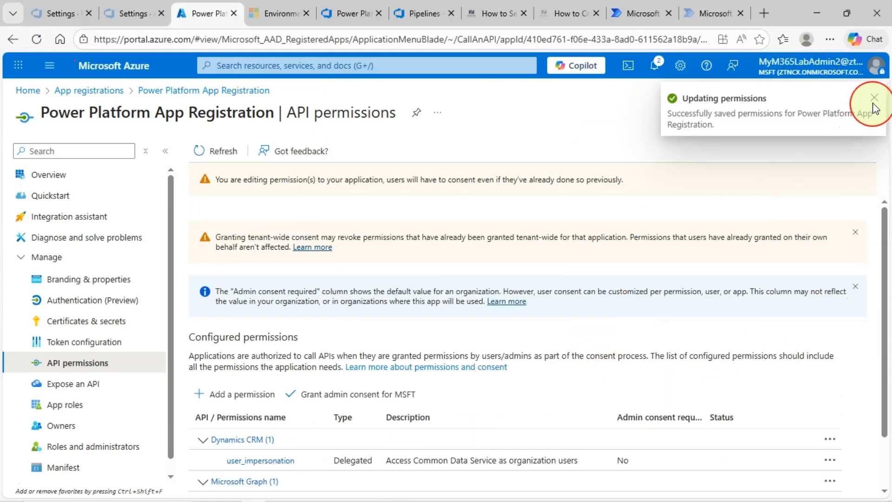
pyautogui.click(873, 101)
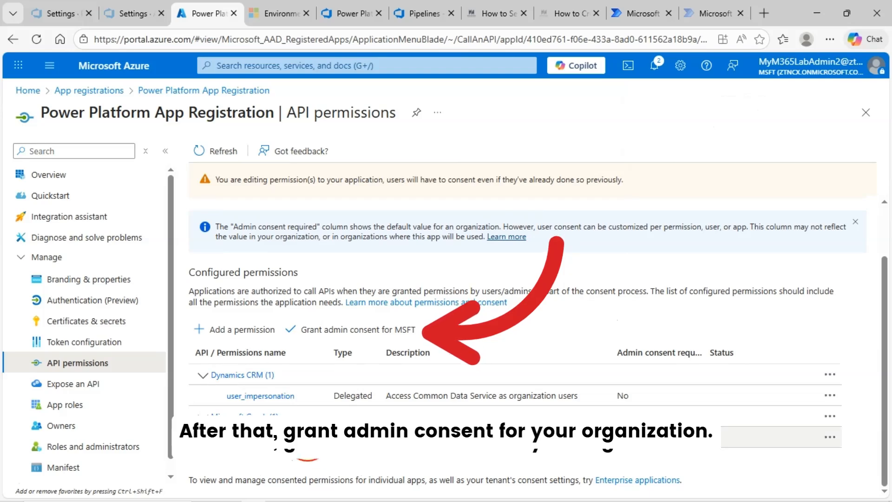
pyautogui.click(320, 329)
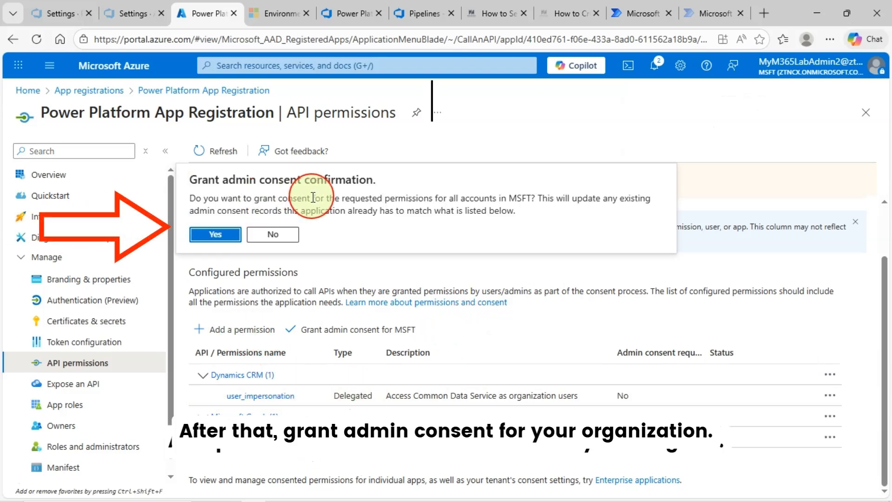
pyautogui.click(215, 234)
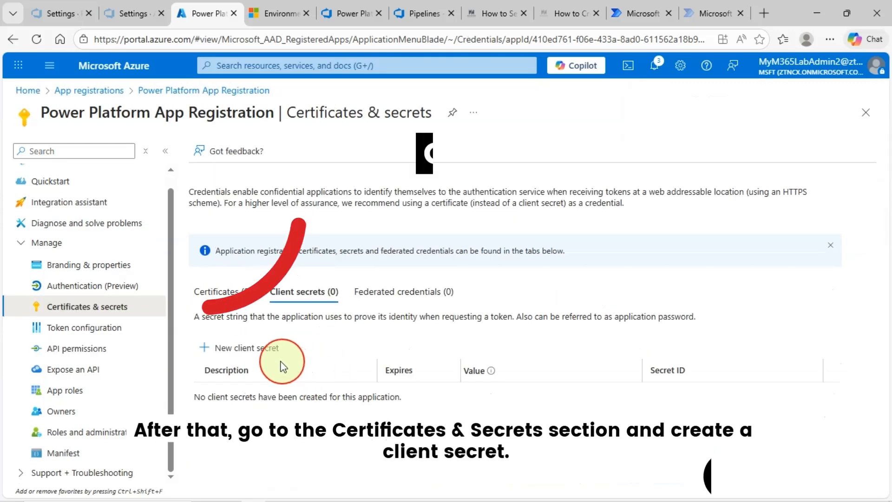
# Create a client secret named 'Power Platform Demo' and copy its value
pyautogui.click(262, 349)
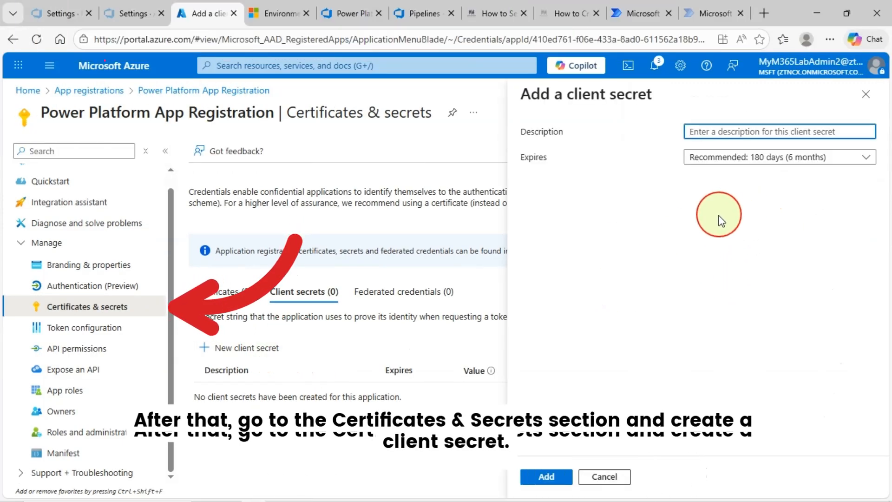
pyautogui.write('P')
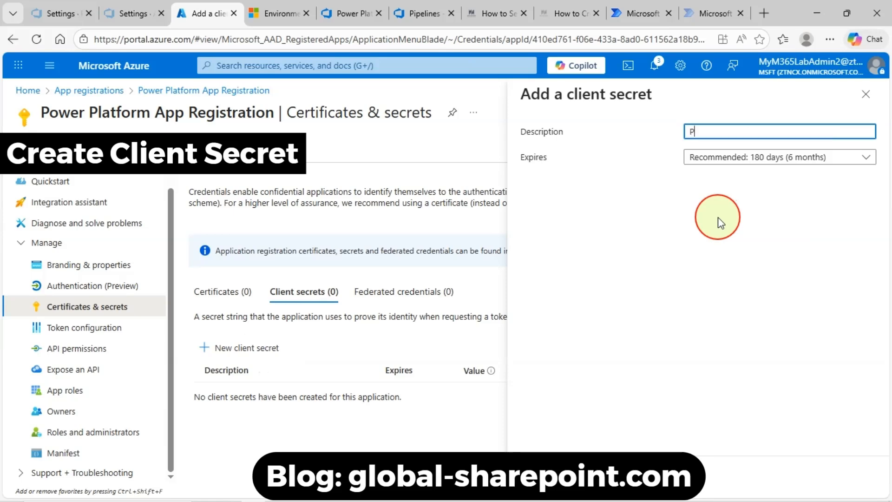
pyautogui.write('ow')
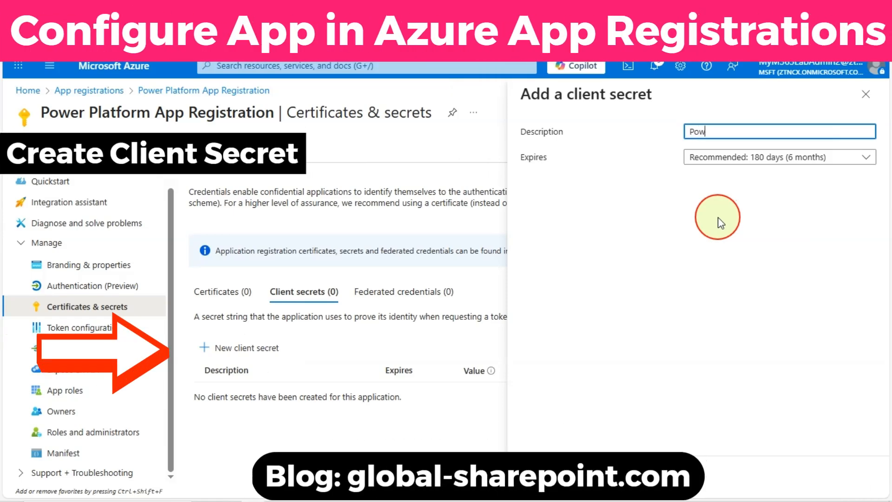
pyautogui.write('er Platform Demo')
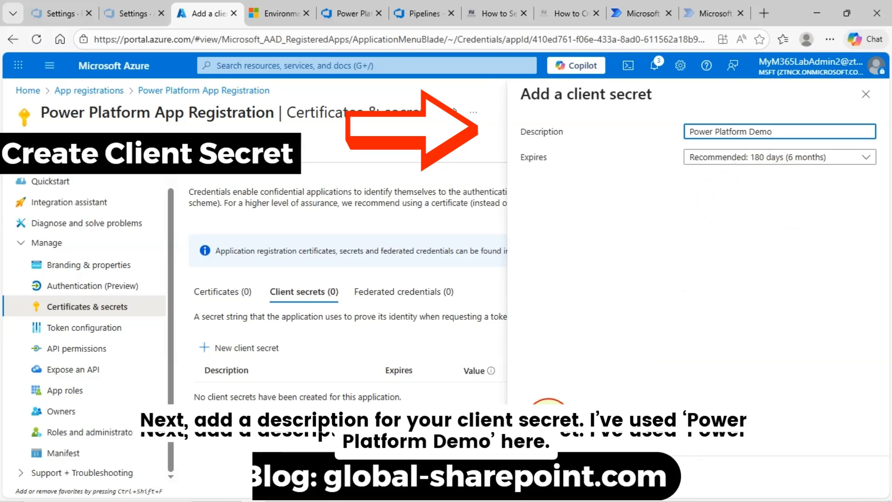
pyautogui.click(539, 481)
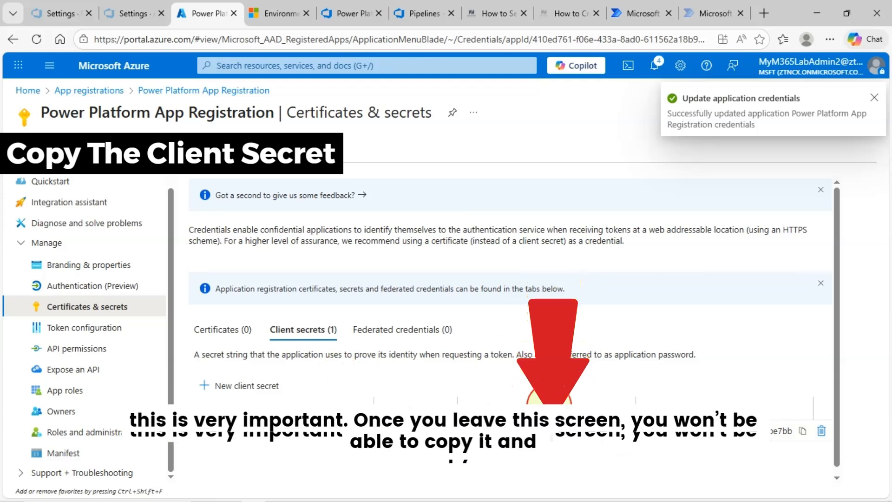
pyautogui.click(620, 432)
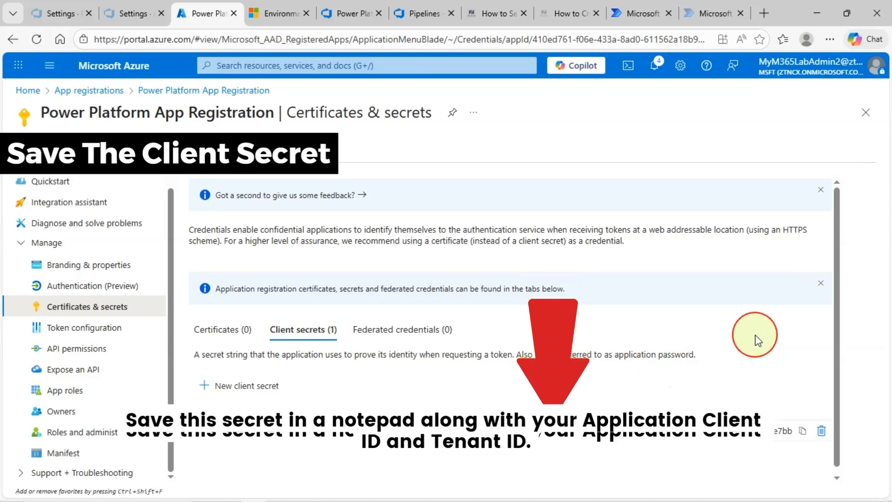
pyautogui.scroll(-1, 655, 326)
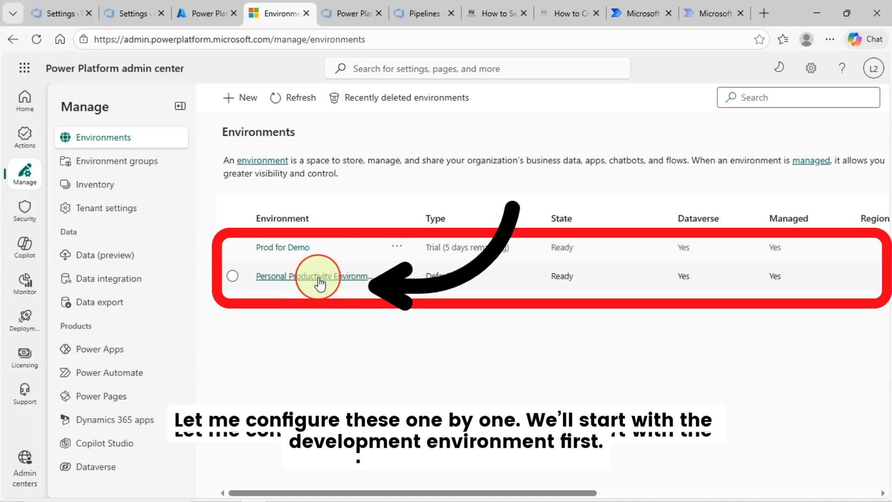
# Open the Personal Productivity Environment's details from Manage > Environments
pyautogui.click(291, 278)
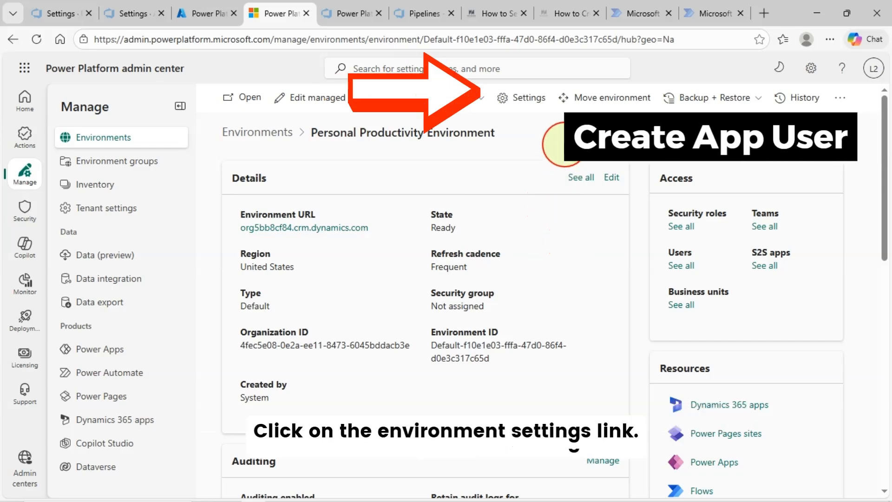
# Go to the environment's Application users settings and start a new app user
pyautogui.click(537, 104)
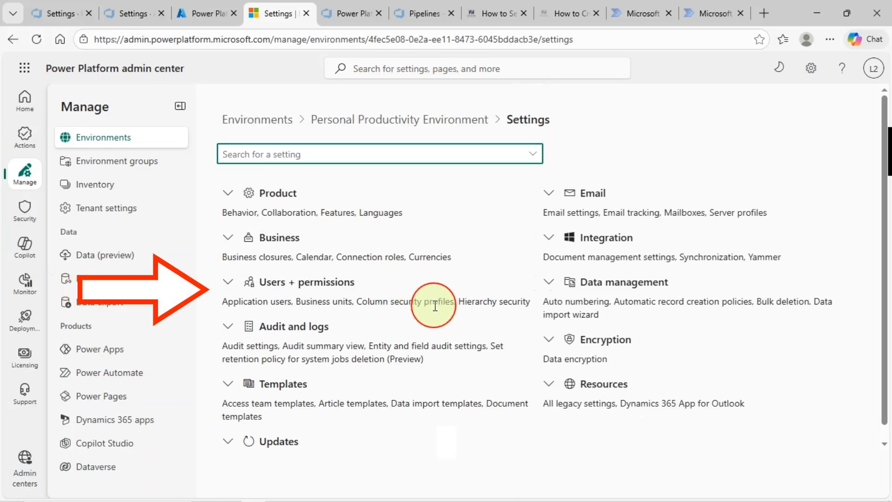
pyautogui.click(229, 282)
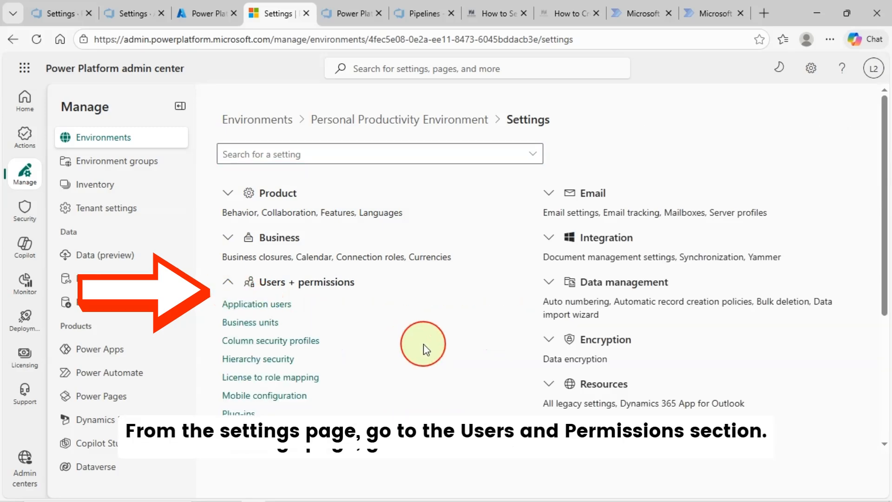
pyautogui.click(279, 307)
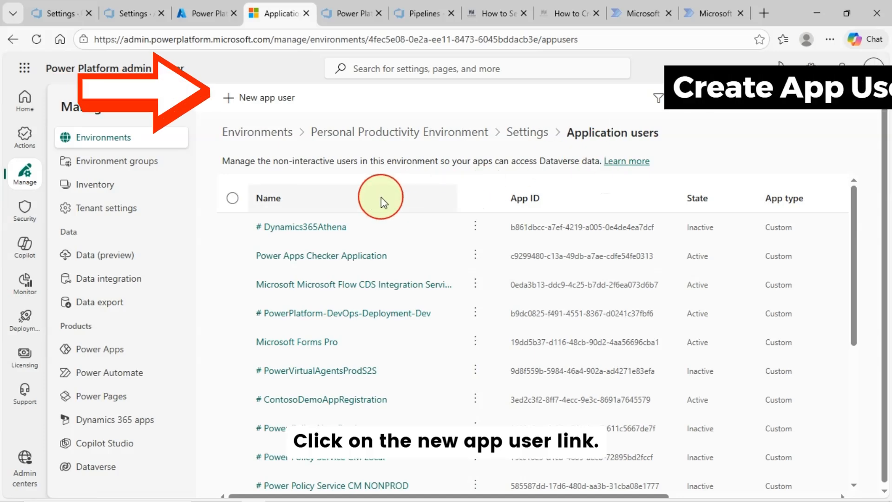
pyautogui.click(272, 98)
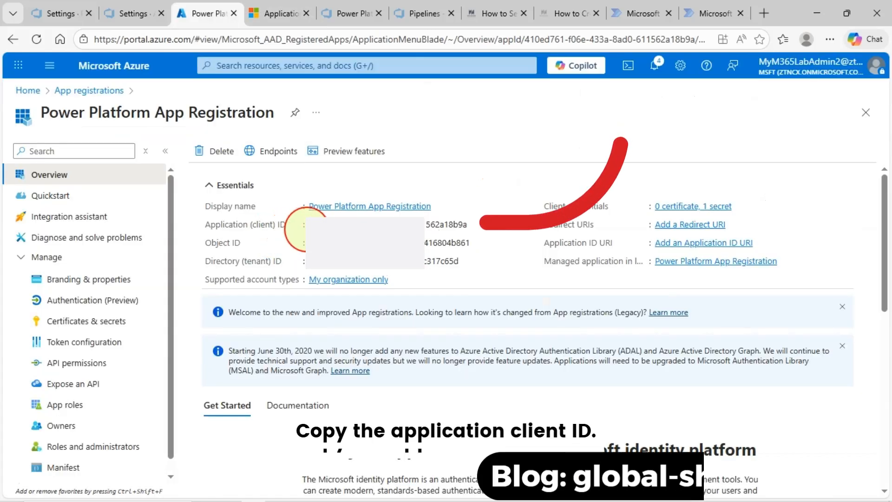
# Add Power Platform App Registration as the app, found by its pasted client ID
pyautogui.click(461, 223)
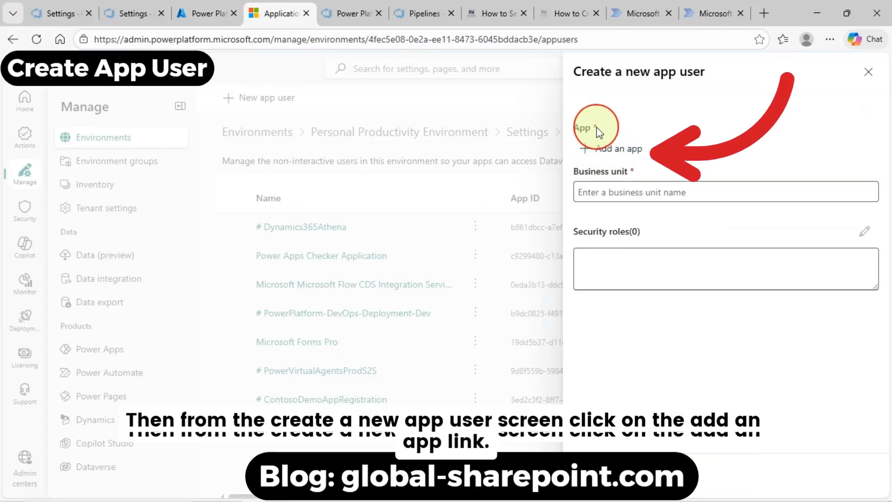
pyautogui.click(632, 149)
pyautogui.click(636, 103)
pyautogui.hotkey('ctrl', 'v')
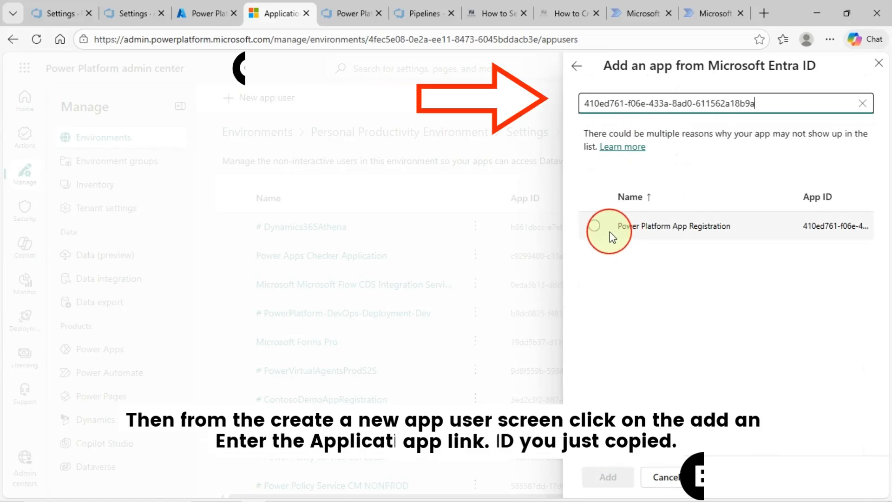
pyautogui.click(593, 225)
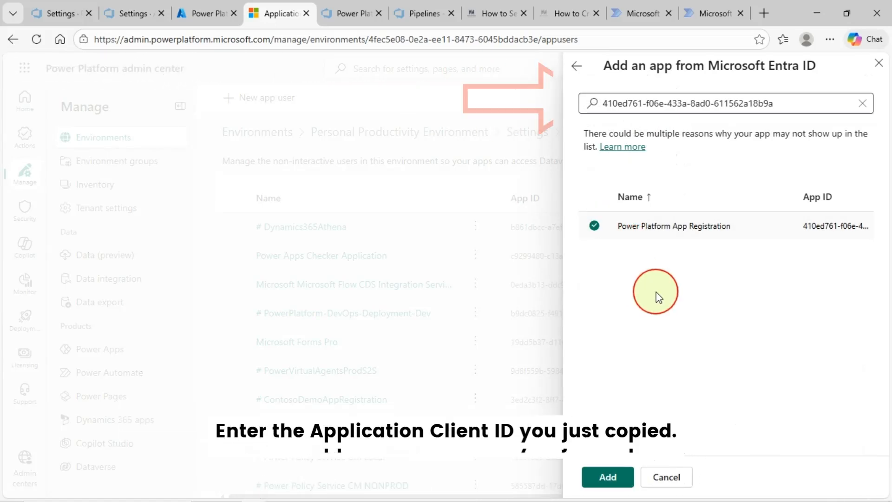
pyautogui.click(616, 478)
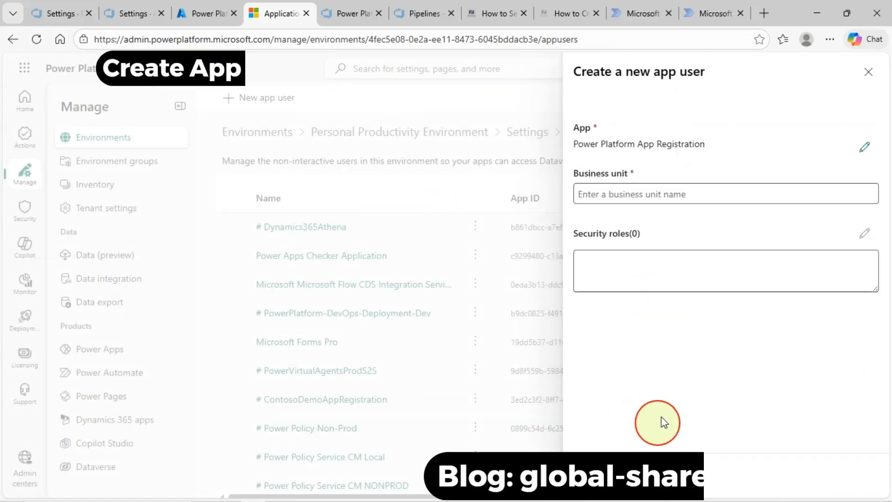
# Set business unit org5bb8cf84 and select the System Administrator security role
pyautogui.click(650, 194)
pyautogui.click(611, 308)
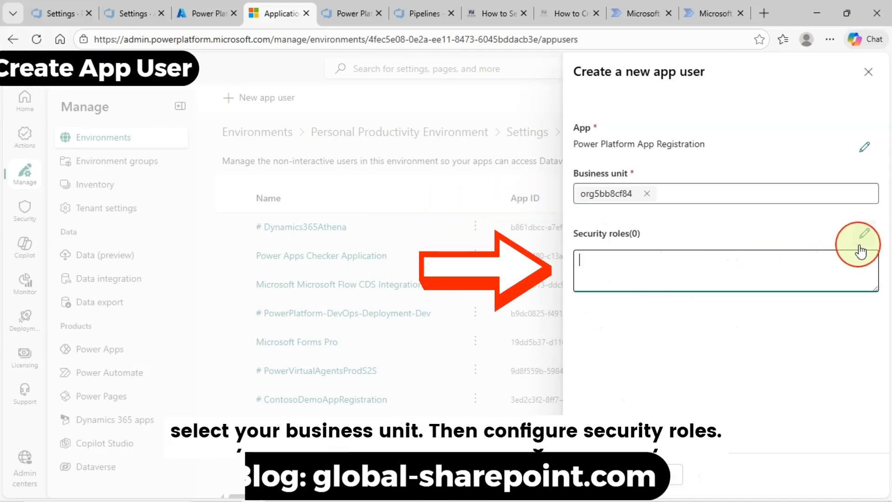
pyautogui.click(863, 234)
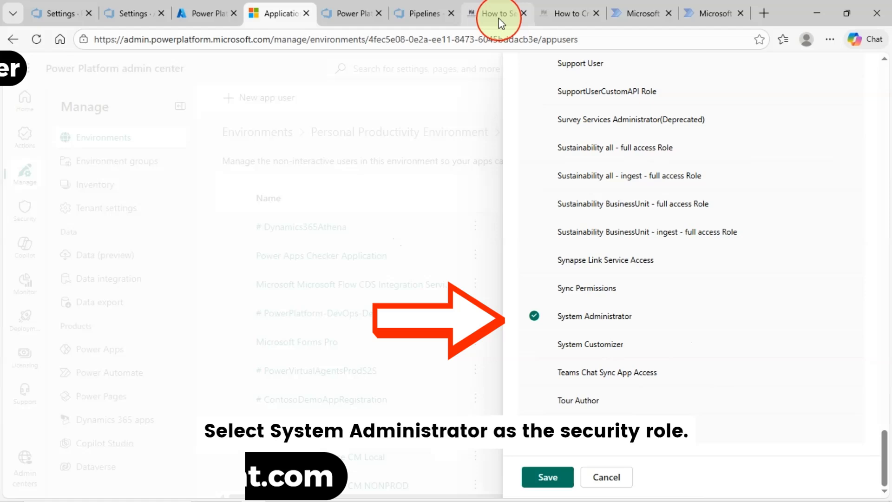
pyautogui.click(498, 17)
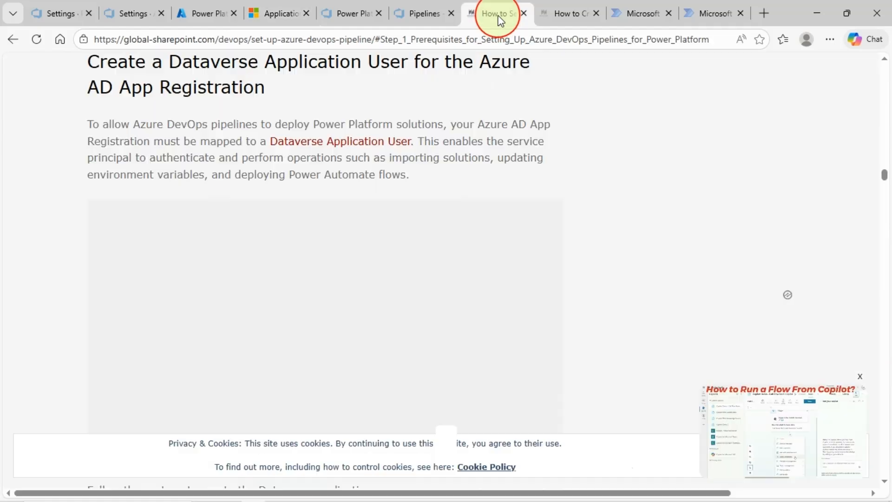
pyautogui.scroll(-10, 436, 299)
pyautogui.scroll(-4, 436, 320)
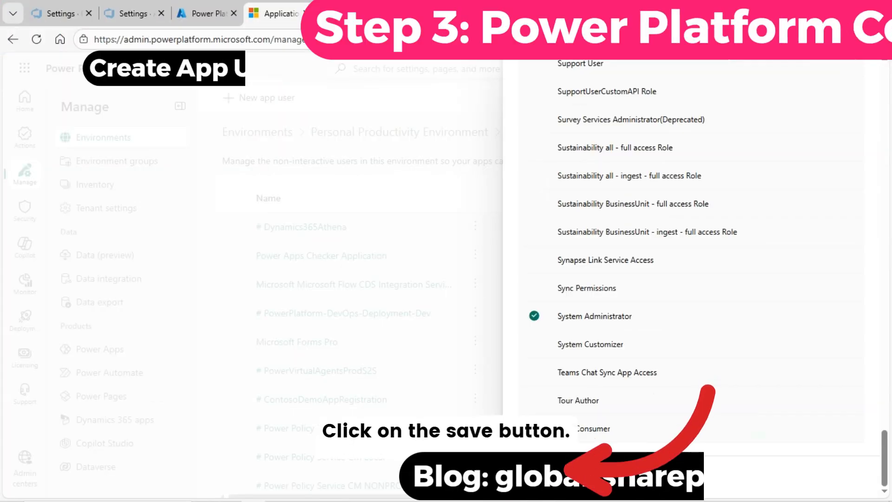
pyautogui.click(547, 477)
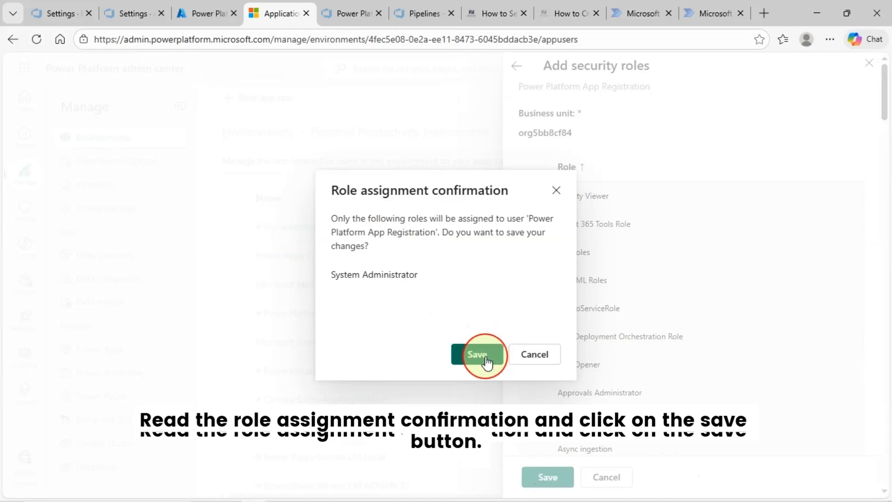
# Confirm the System Administrator role assignment and create the Power Platform App Registration app user
pyautogui.click(478, 355)
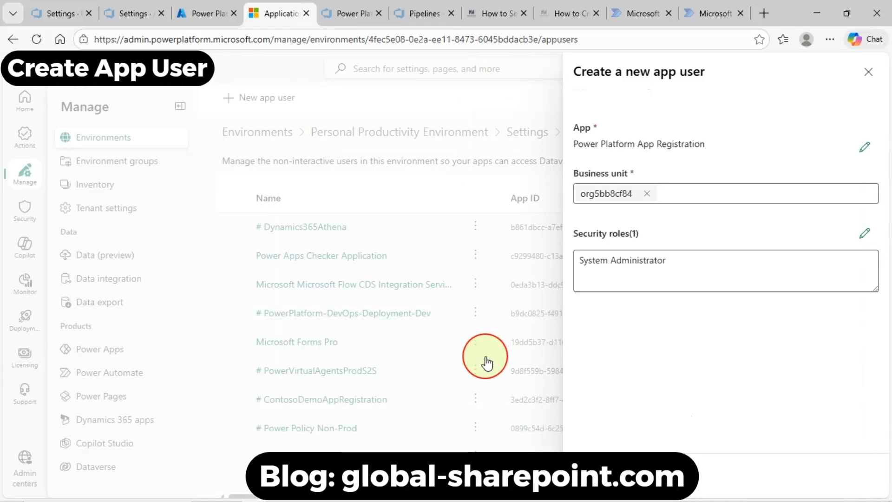
pyautogui.click(604, 474)
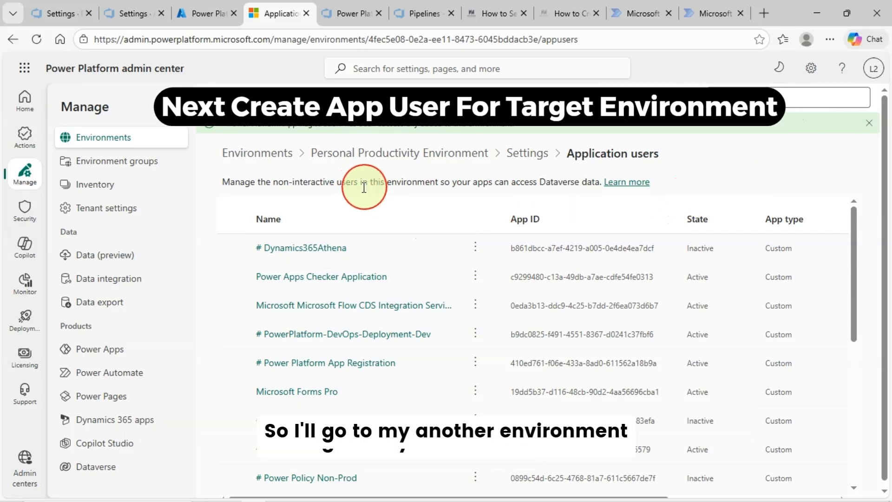
# Open Prod for Demo's Application users settings and start a new app user
pyautogui.click(120, 138)
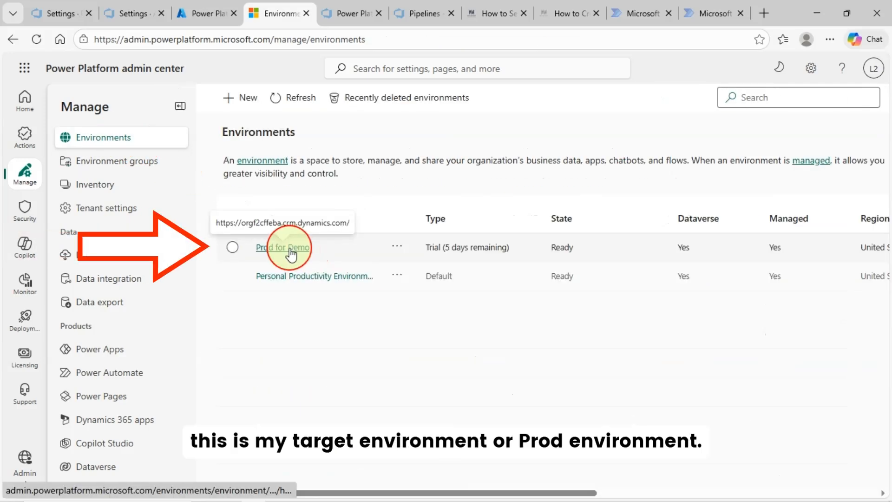
pyautogui.click(291, 253)
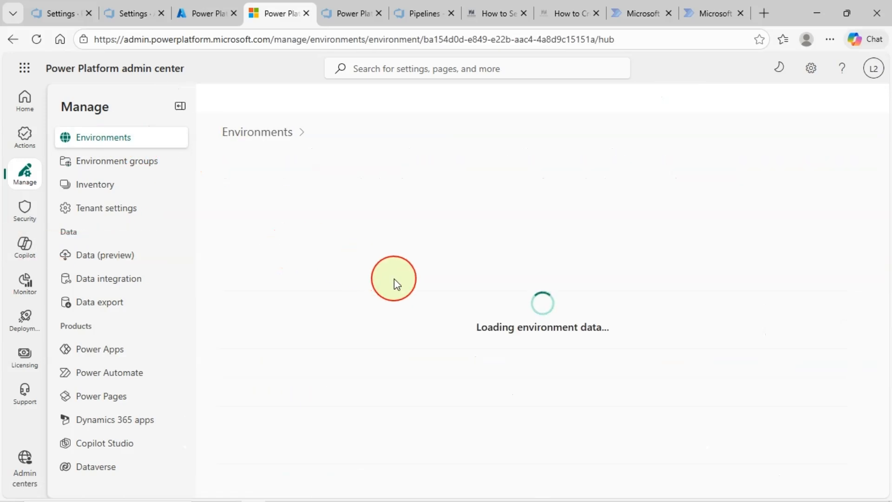
pyautogui.click(525, 98)
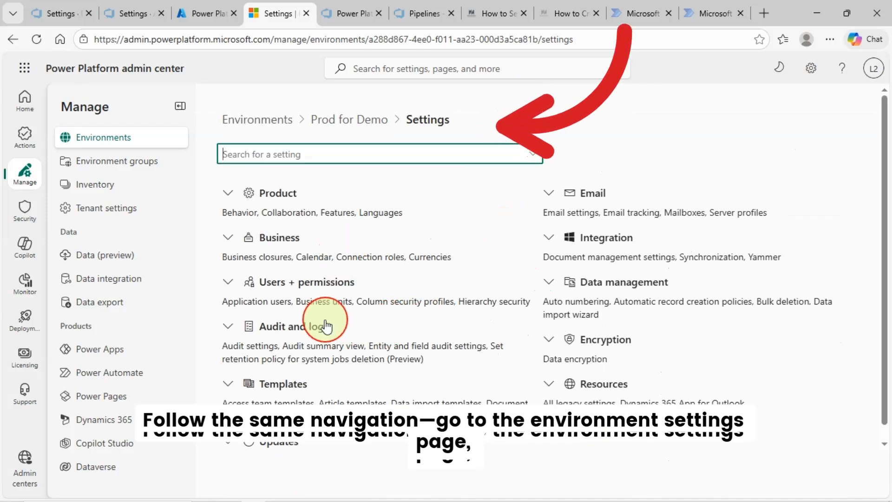
pyautogui.click(228, 282)
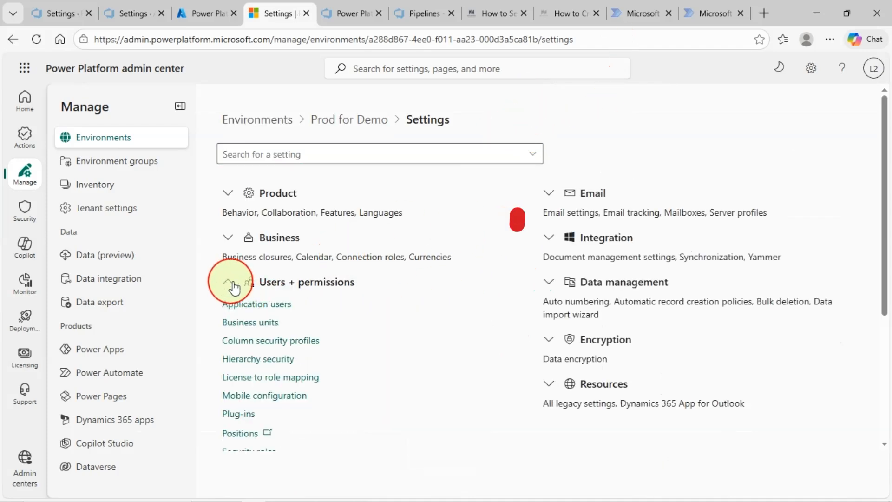
pyautogui.click(280, 307)
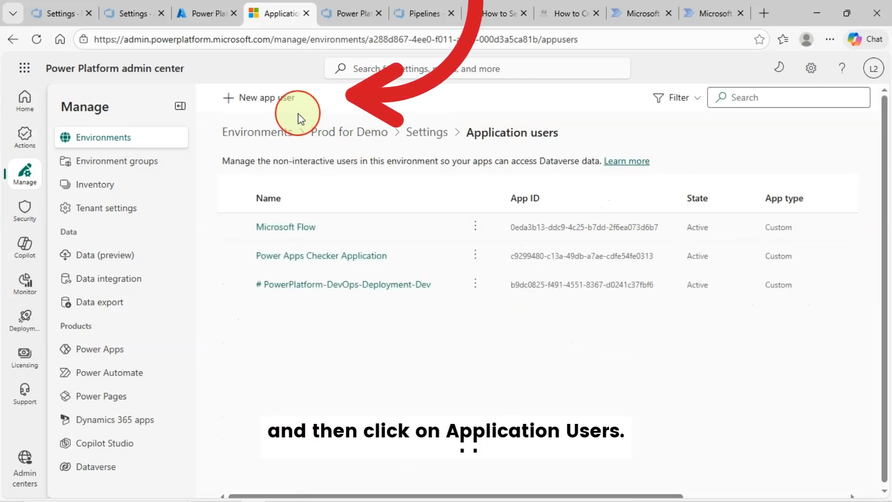
pyautogui.click(283, 100)
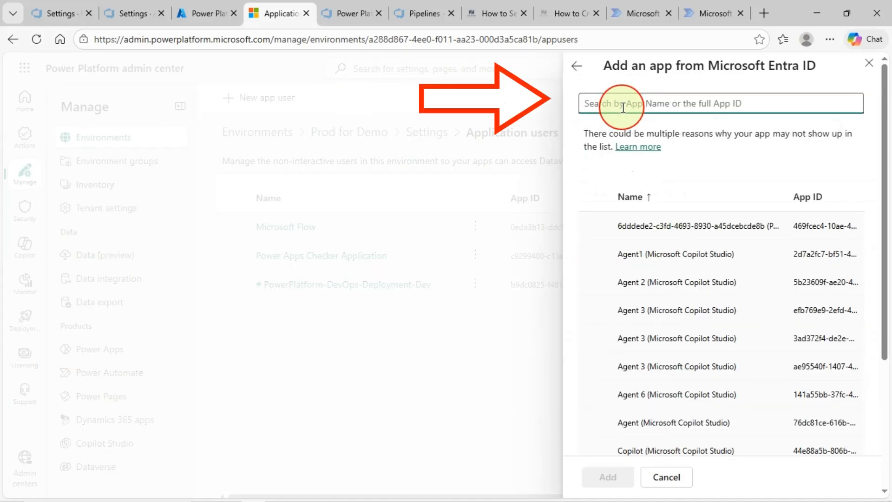
# Add Power Platform App Registration with the System Administrator role and create the user
pyautogui.write('410ed761-f06e-433a-8ad0-611562a18b9a')
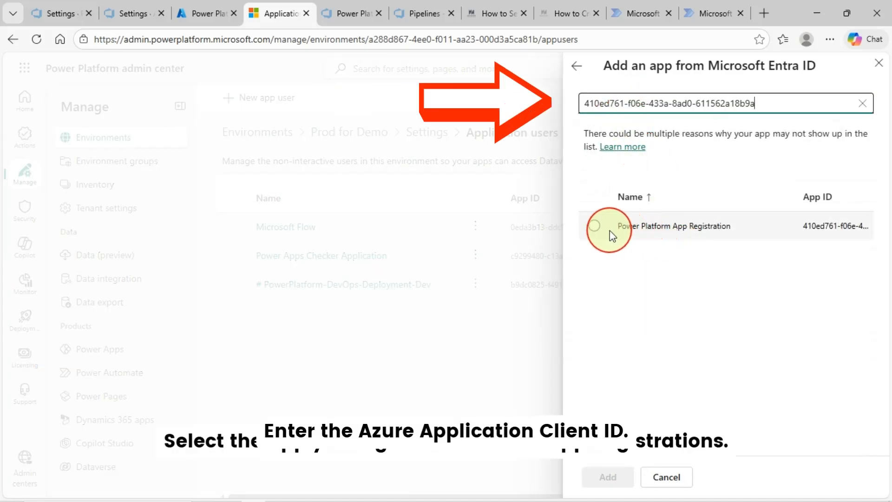
pyautogui.click(594, 226)
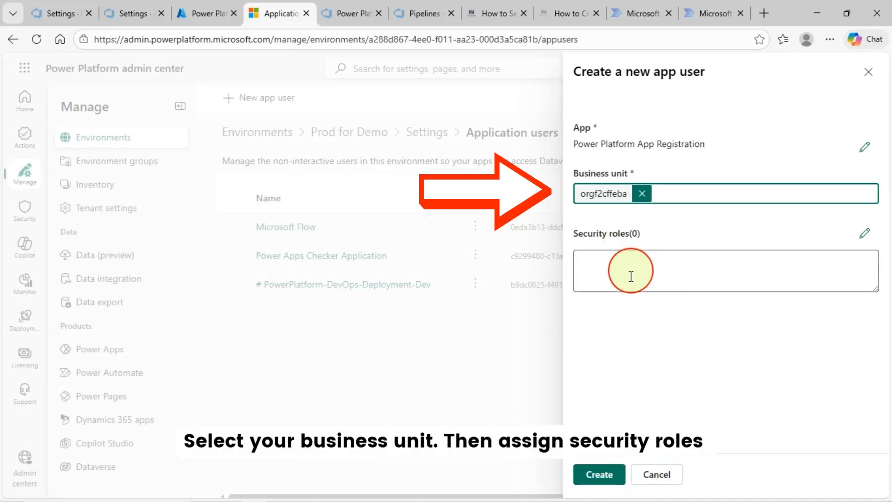
pyautogui.click(617, 278)
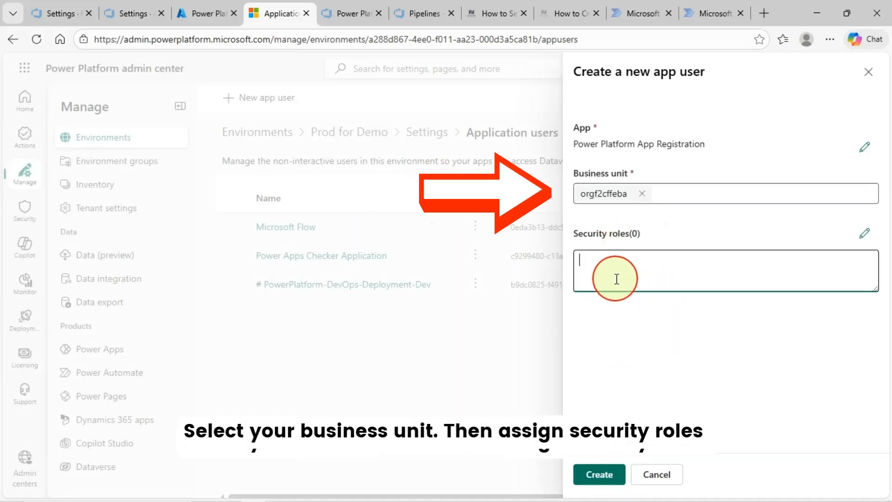
pyautogui.click(864, 233)
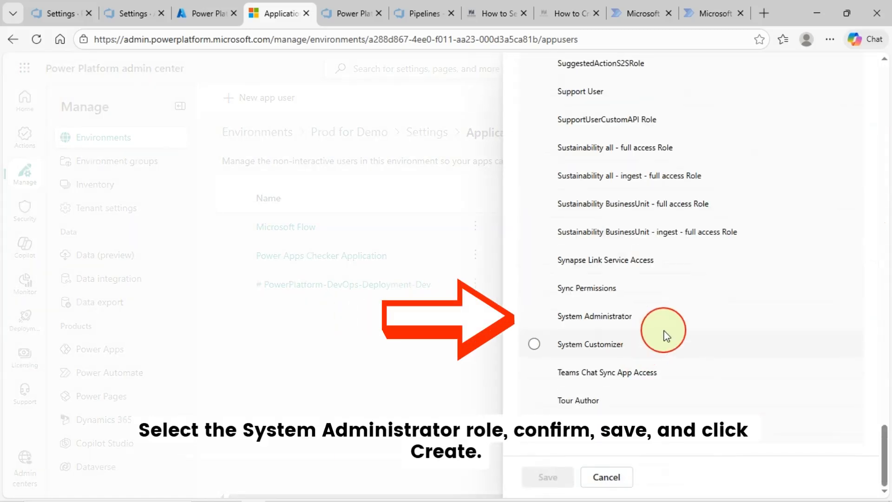
pyautogui.click(534, 317)
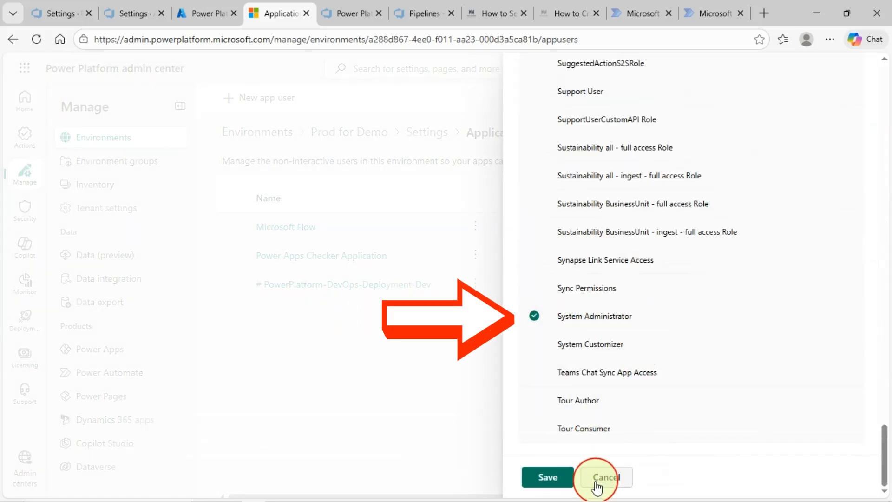
pyautogui.click(561, 477)
pyautogui.click(477, 354)
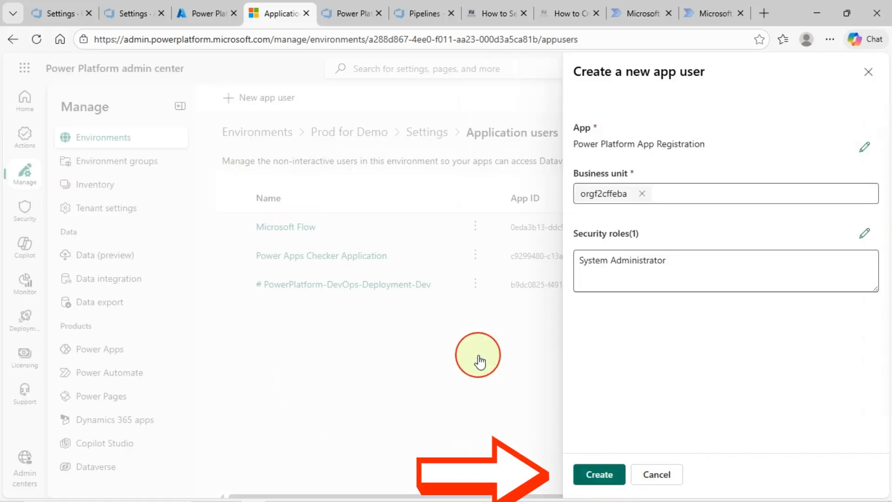
pyautogui.click(613, 476)
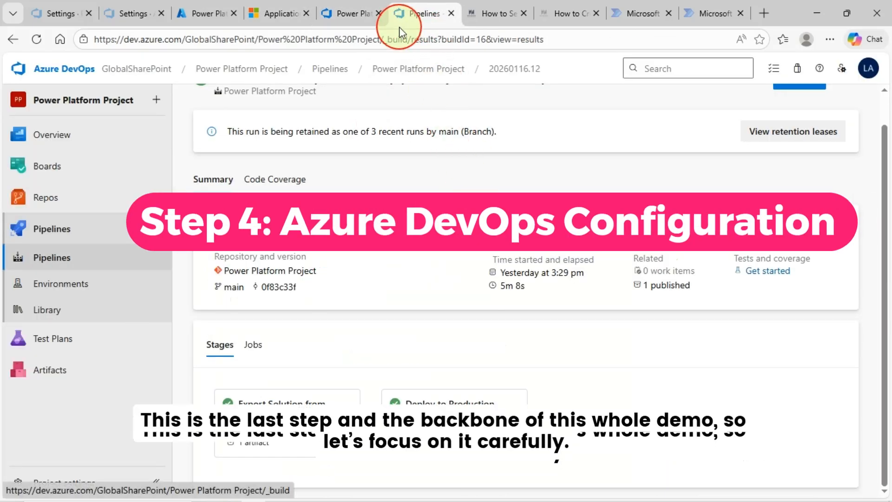
# Duplicate the pipeline YAML editor tab
pyautogui.click(354, 20)
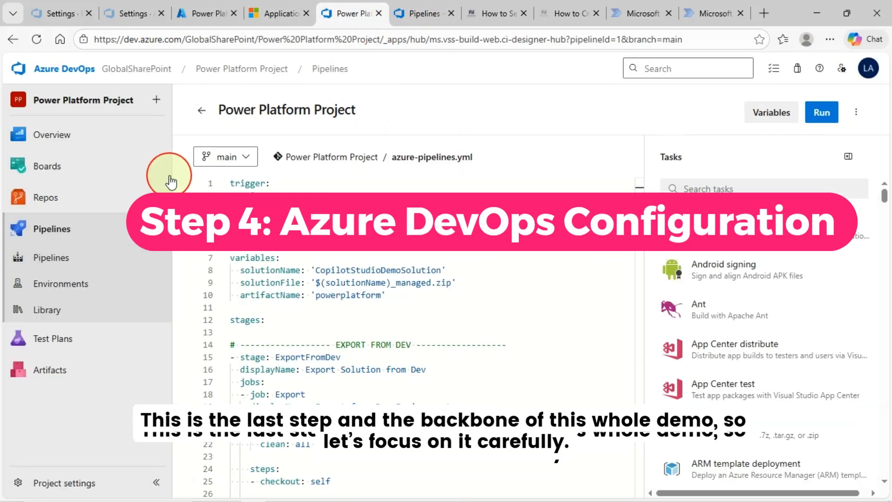
pyautogui.rightClick(344, 17)
pyautogui.click(393, 96)
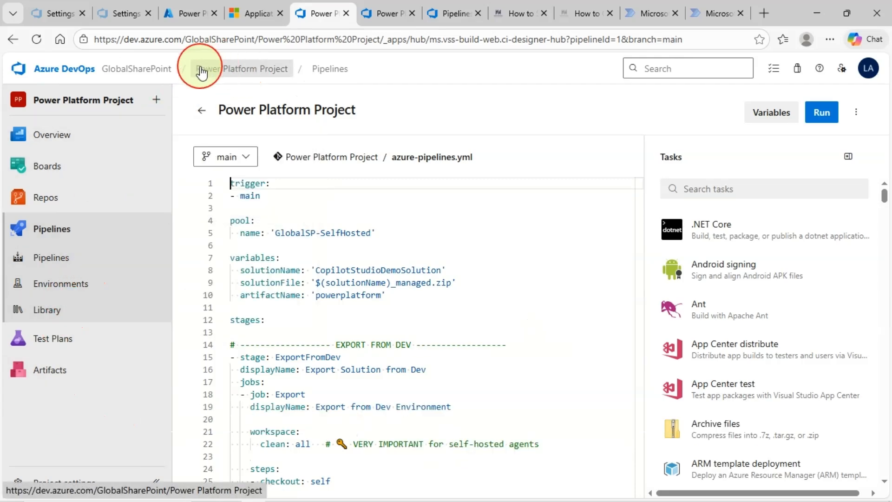
# Open Power Platform Project's Project settings from the GlobalSharePoint projects list
pyautogui.click(156, 70)
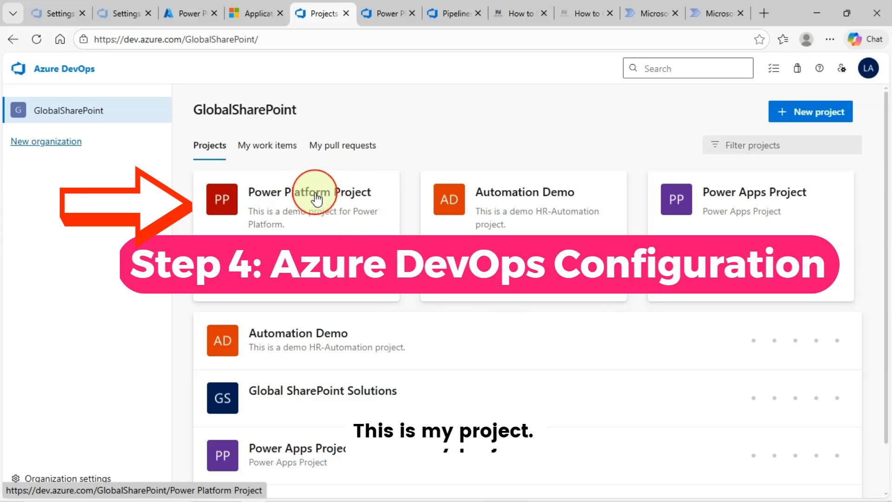
pyautogui.click(361, 204)
pyautogui.moveTo(119, 313)
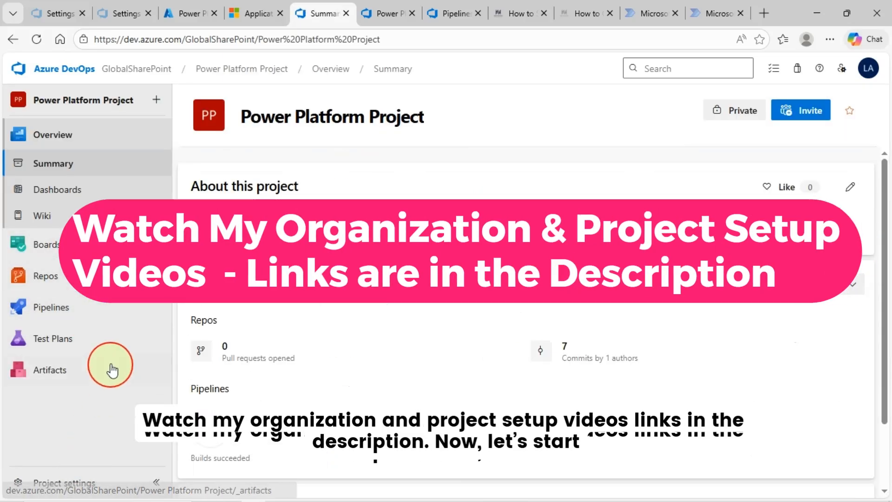
pyautogui.click(70, 482)
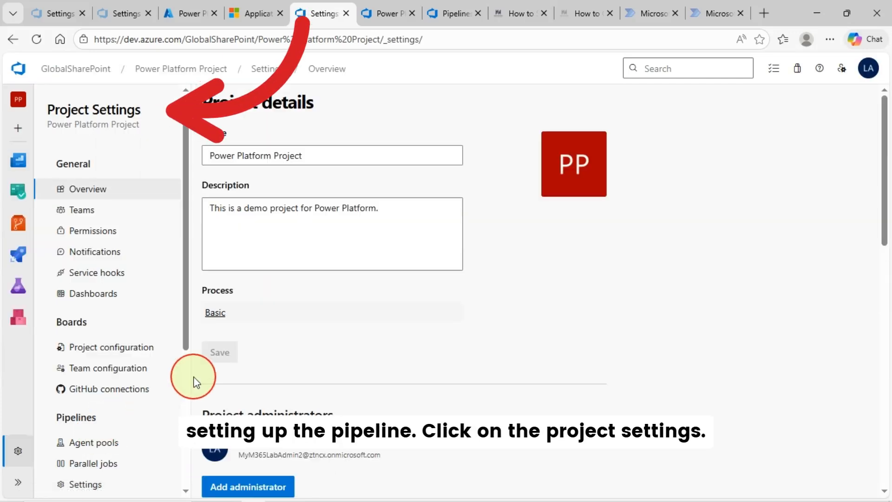
pyautogui.scroll(-3, 93, 288)
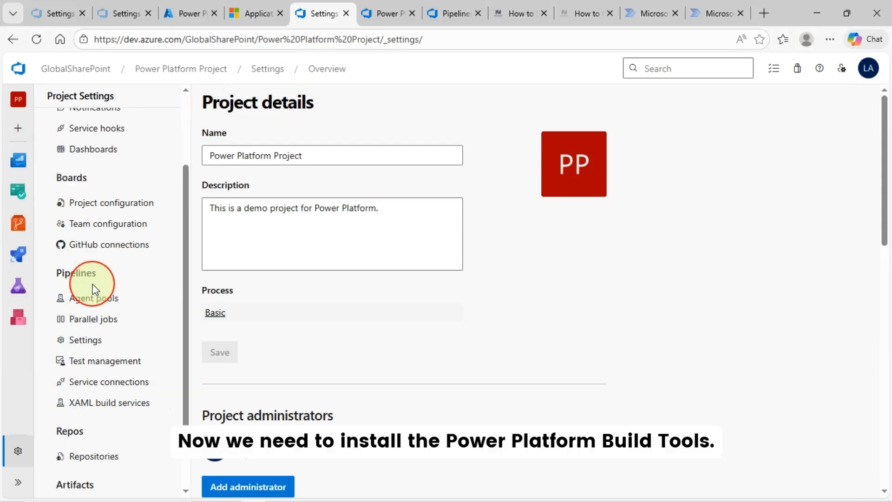
pyautogui.click(516, 13)
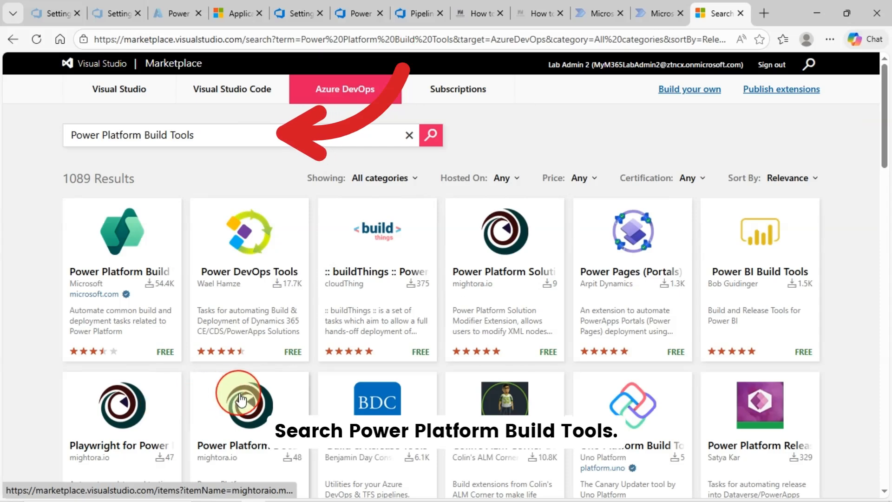
# Open the Power Platform Build Tools (2.0.97) extension page and choose Get it free
pyautogui.click(131, 243)
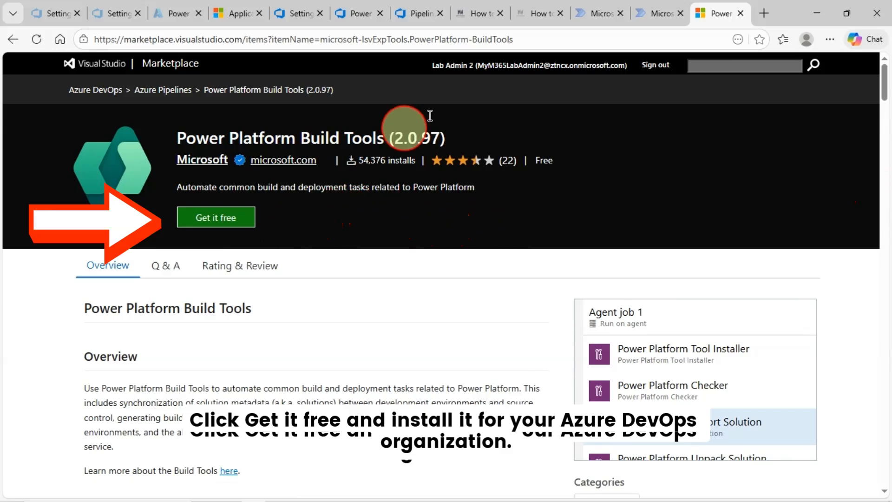
pyautogui.click(247, 226)
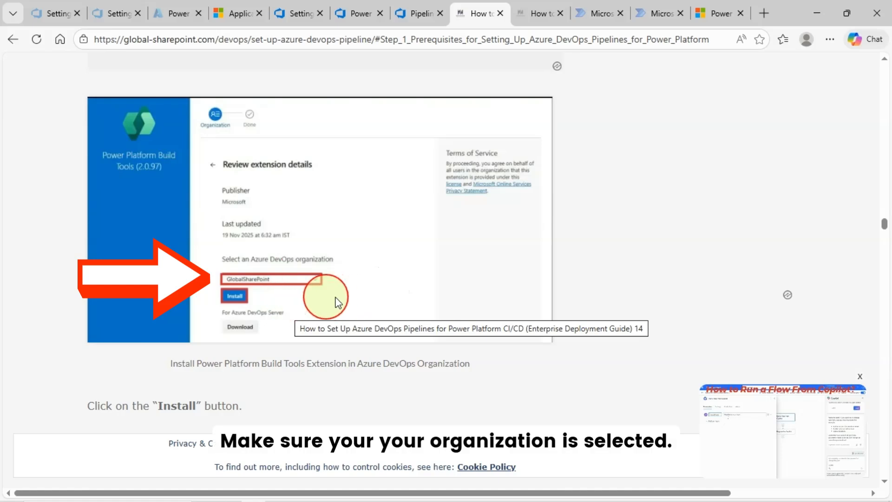
# Scroll the global-sharepoint.com blog from the Build Tools install screenshots to the service connection section
pyautogui.scroll(3, 274, 229)
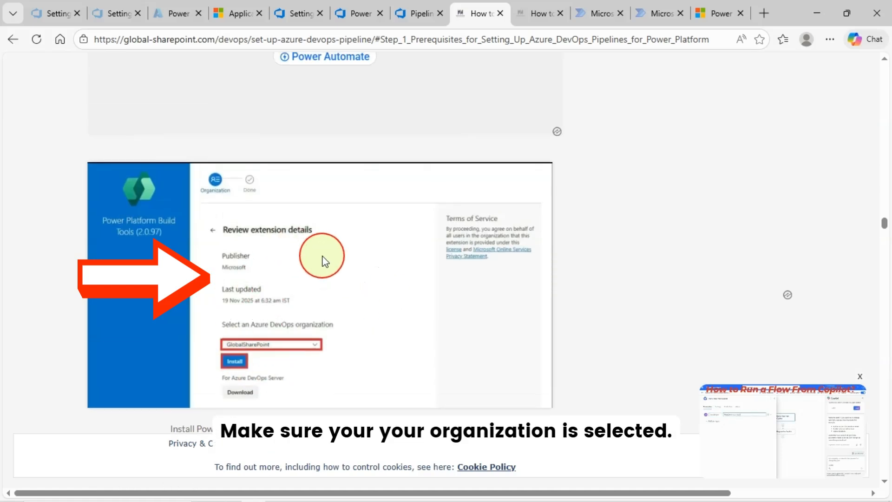
pyautogui.scroll(2, 274, 223)
pyautogui.scroll(1, 285, 278)
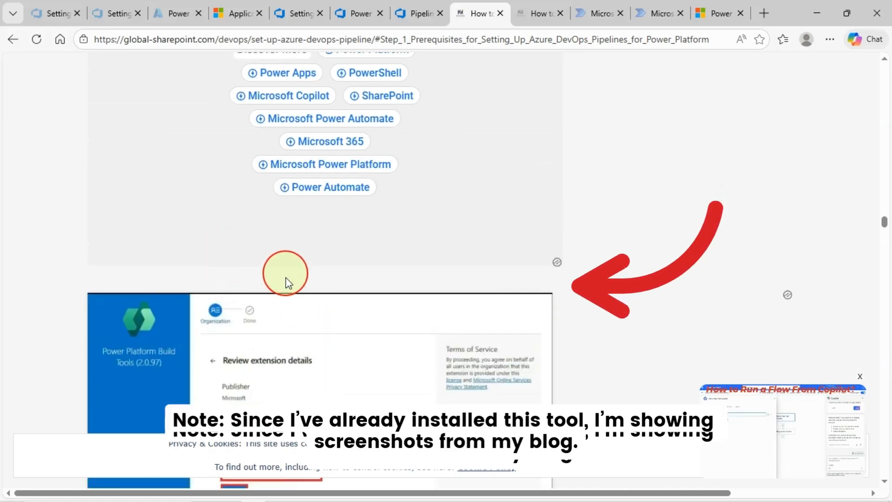
pyautogui.scroll(-3, 369, 334)
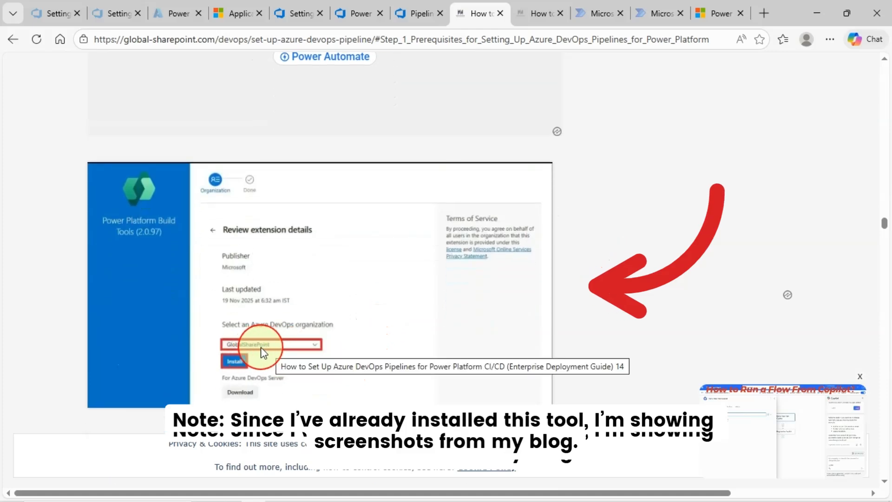
pyautogui.scroll(-5, 250, 353)
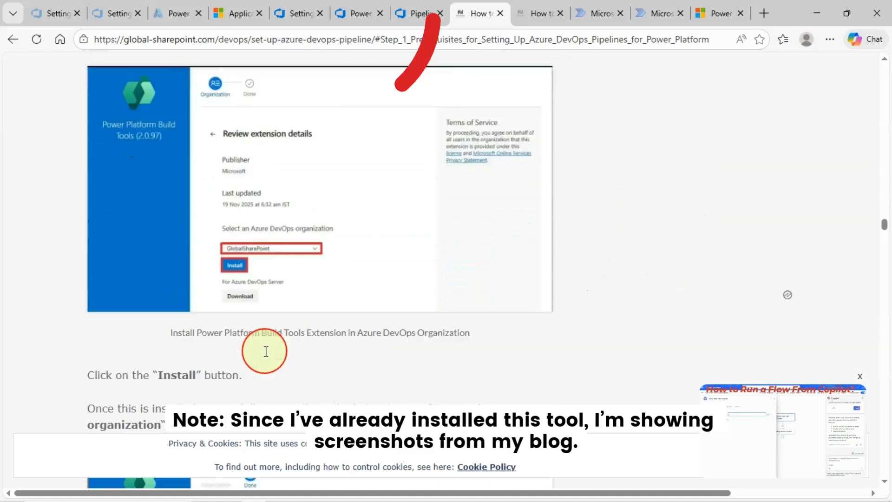
pyautogui.scroll(-1, 237, 337)
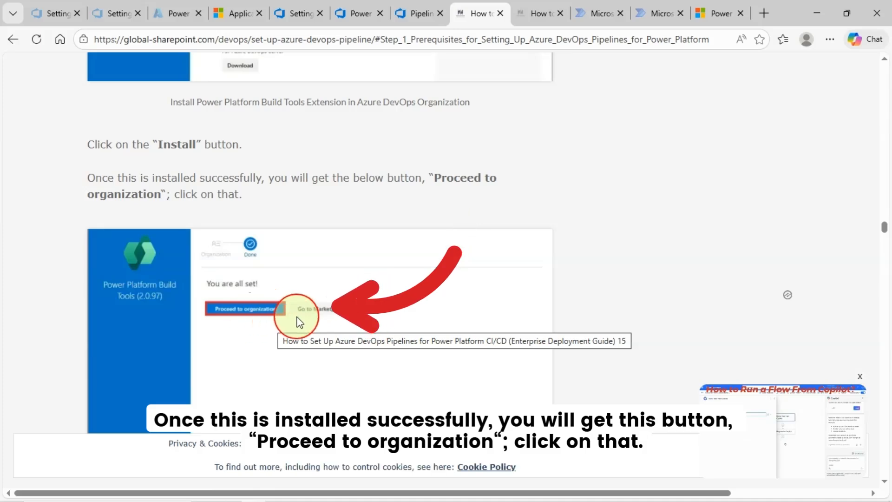
pyautogui.scroll(-6, 396, 322)
pyautogui.scroll(-3, 397, 325)
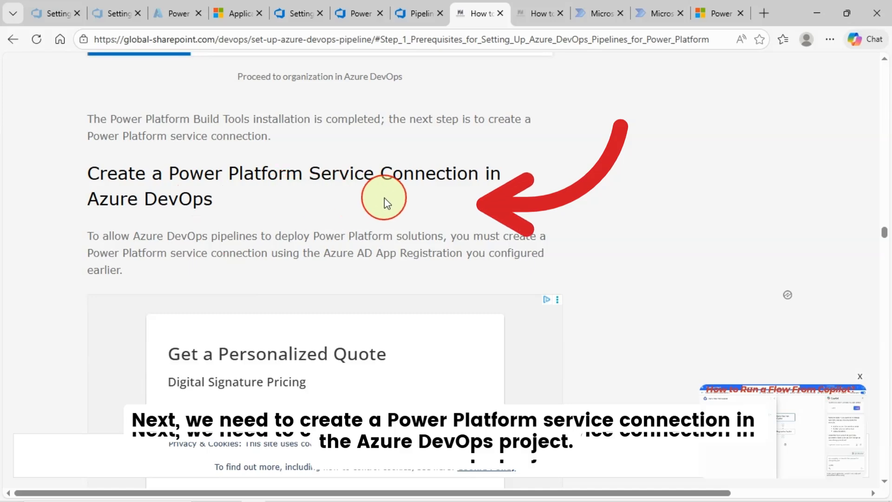
pyautogui.scroll(-1, 408, 203)
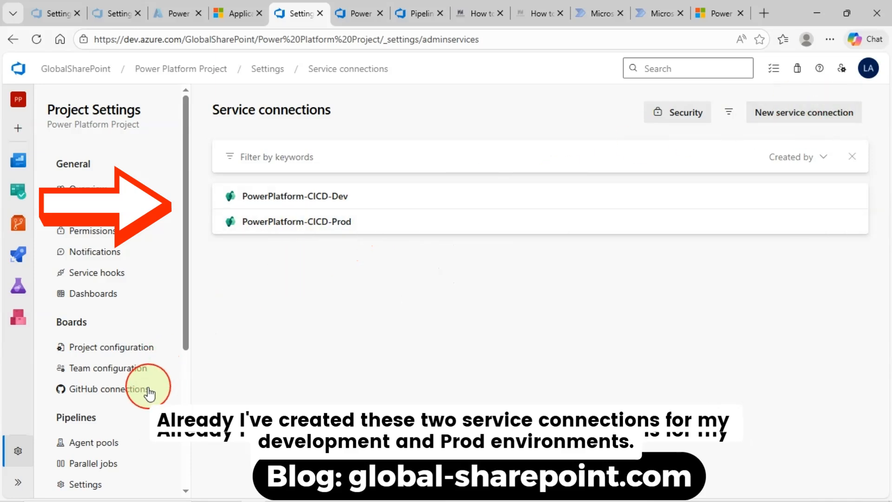
# Begin a new service connection of type Power Platform and focus its Server URL field
pyautogui.scroll(-2, 161, 353)
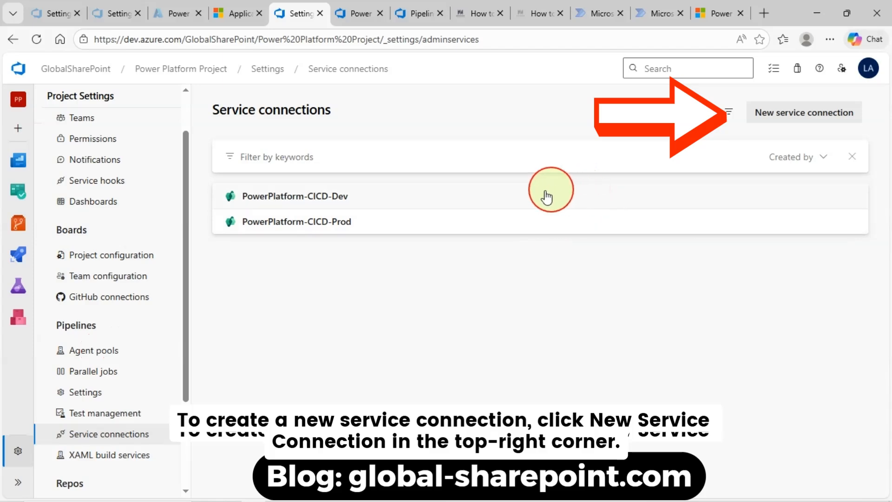
pyautogui.click(794, 116)
pyautogui.click(619, 141)
pyautogui.write('Power Pla')
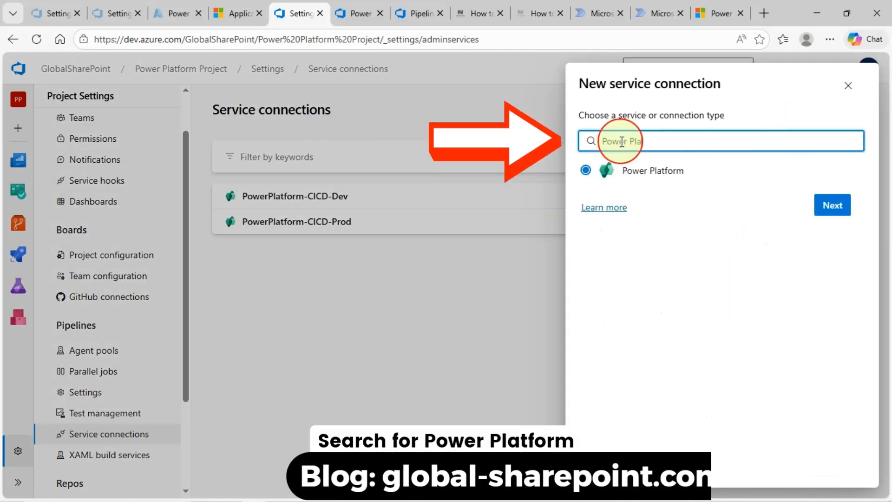
pyautogui.write('t')
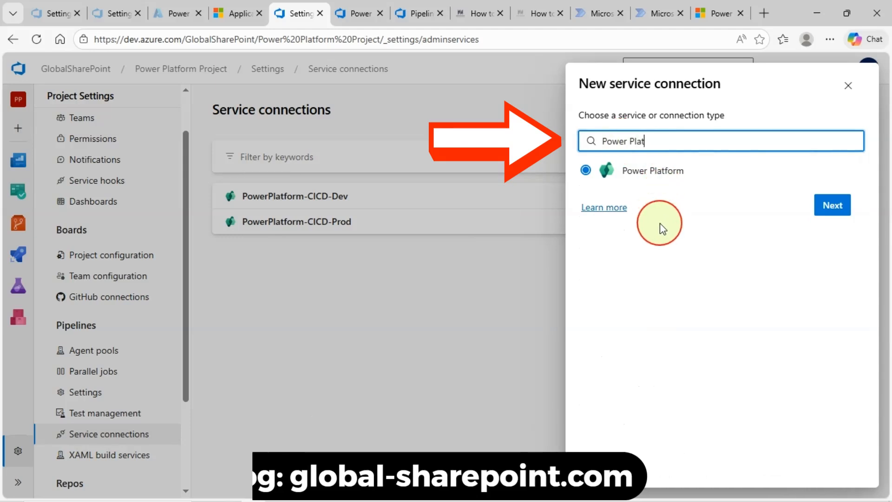
pyautogui.write('form')
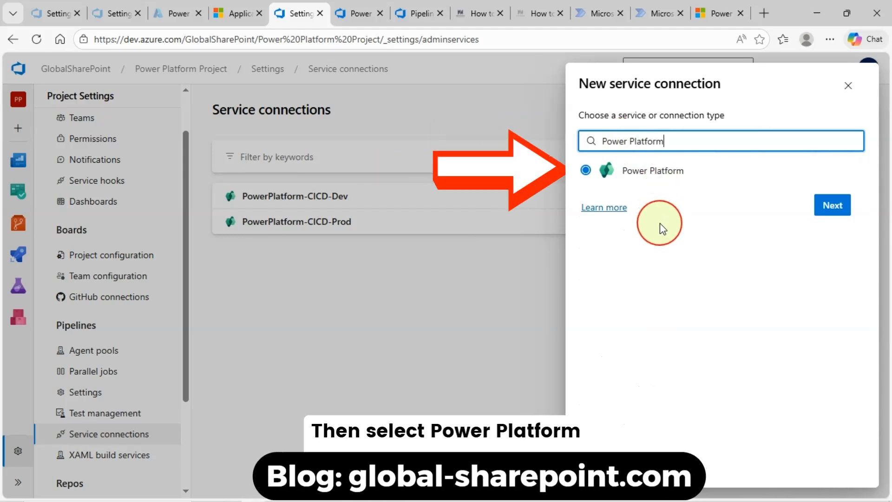
pyautogui.click(832, 205)
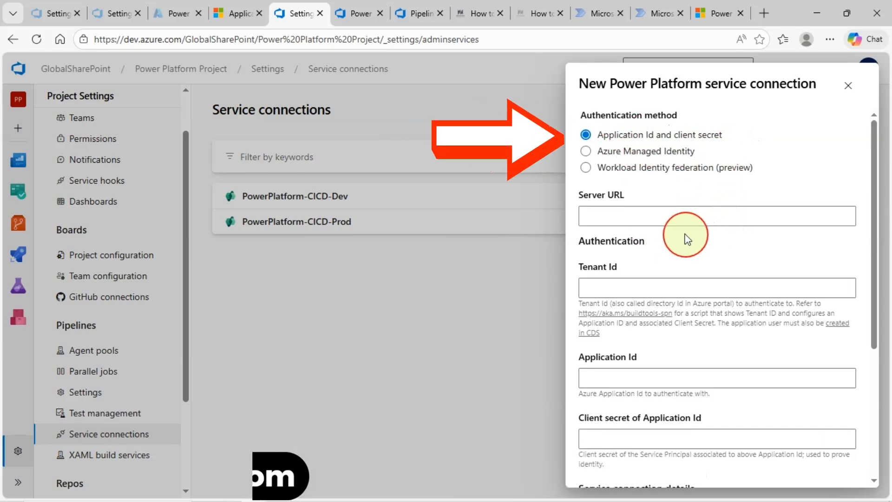
pyautogui.click(686, 217)
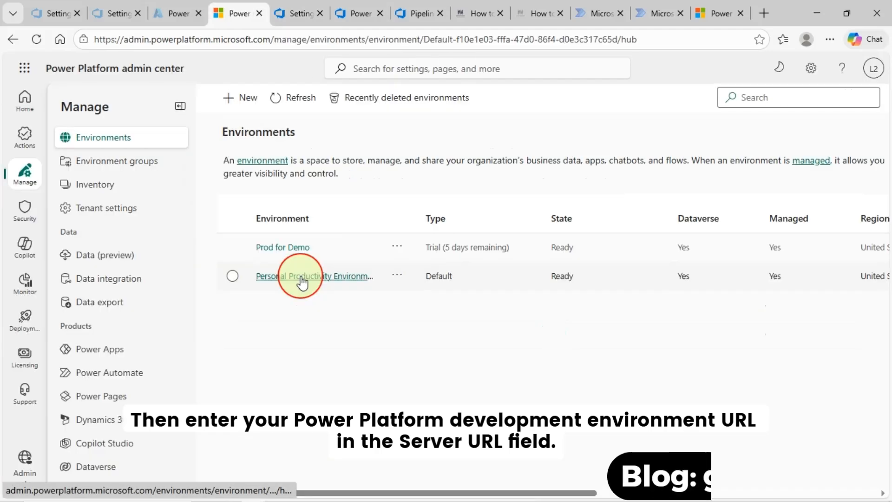
# Copy the Personal Productivity Environment's URL, org5bb8cf84.crm.dynamics.com, from Power Platform admin center
pyautogui.click(300, 277)
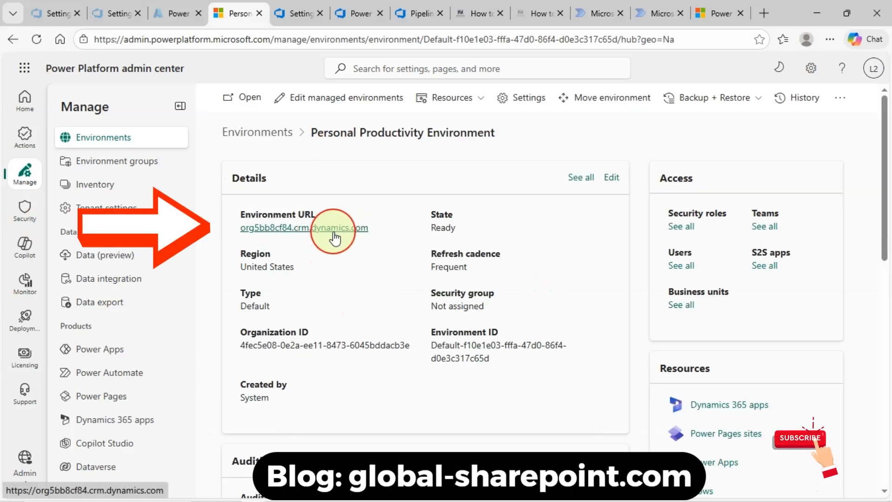
pyautogui.click(307, 10)
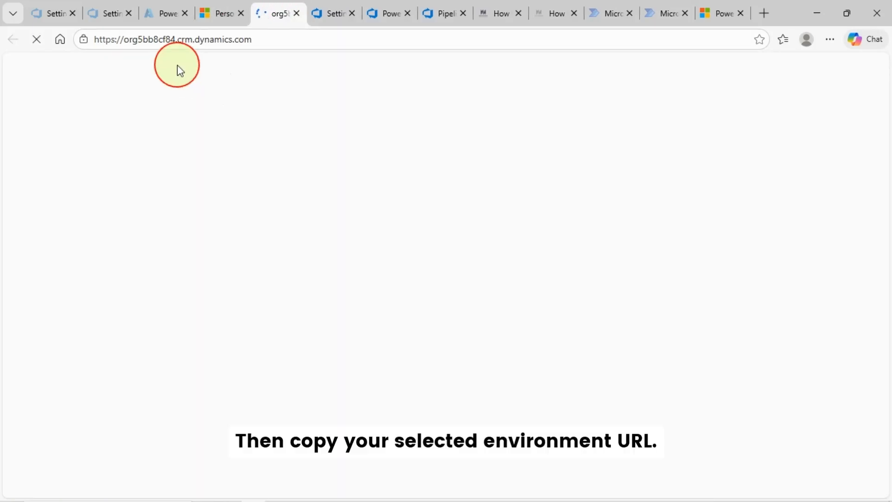
pyautogui.click(190, 42)
pyautogui.hotkey('ctrl', 'c')
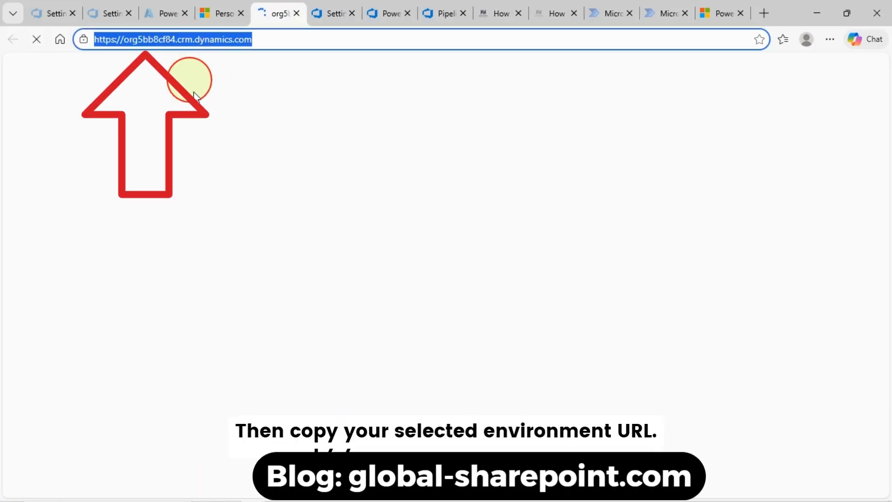
pyautogui.click(229, 23)
# Paste the org5bb8cf84 environment URL into Server URL and the Azure directory tenant ID into Tenant Id
pyautogui.click(331, 13)
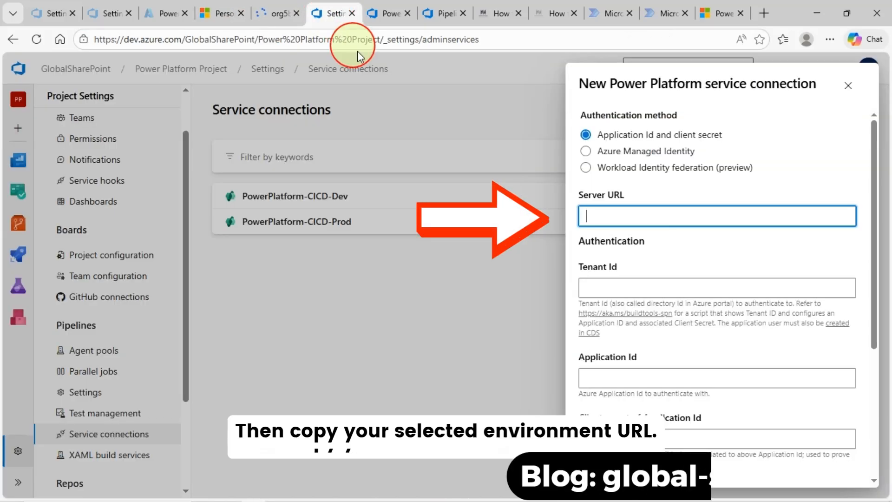
pyautogui.hotkey('ctrl', 'v')
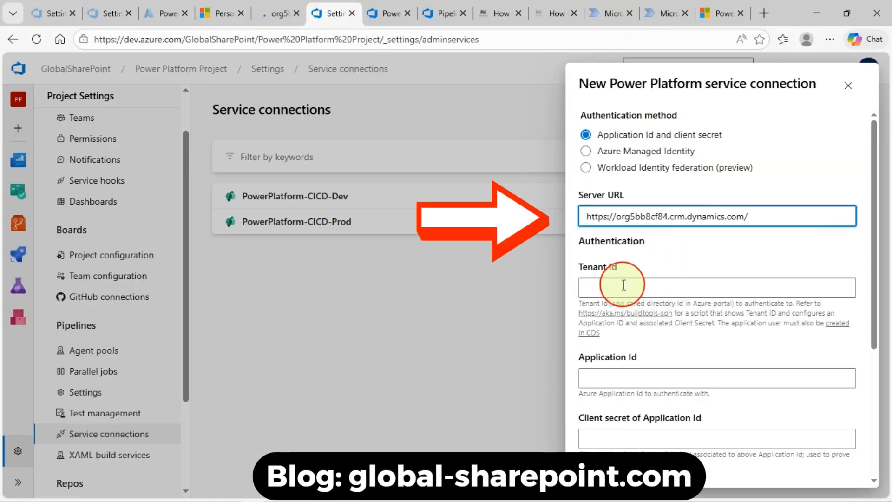
pyautogui.click(603, 287)
pyautogui.click(162, 13)
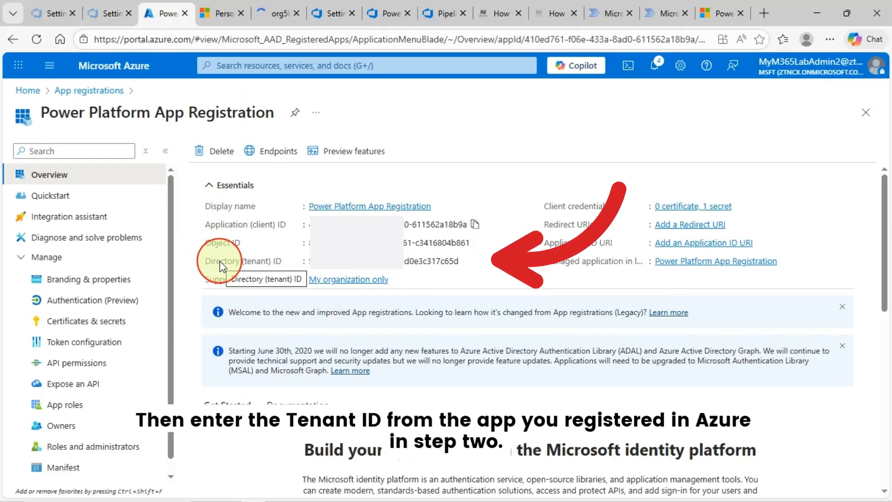
pyautogui.click(467, 260)
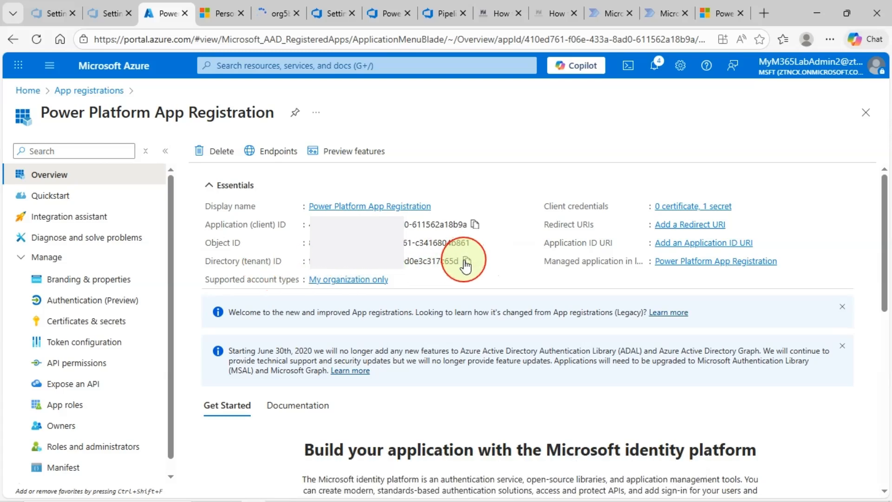
pyautogui.click(330, 13)
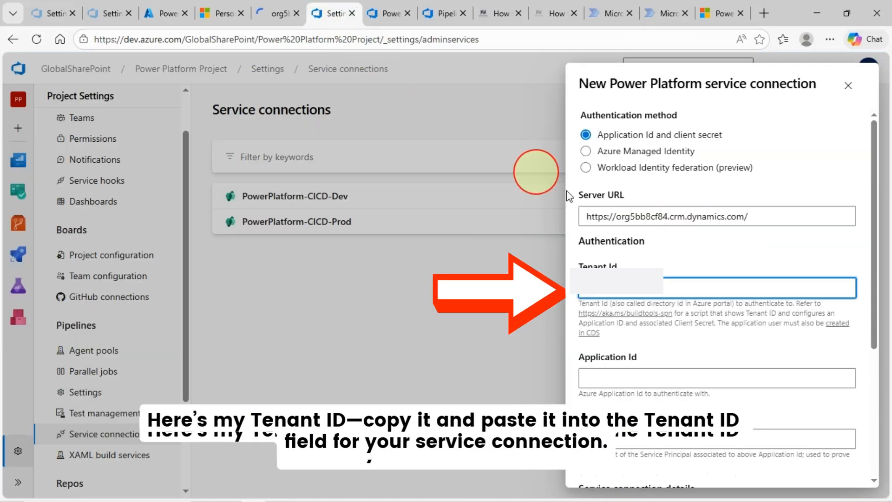
pyautogui.hotkey('ctrl', 'v')
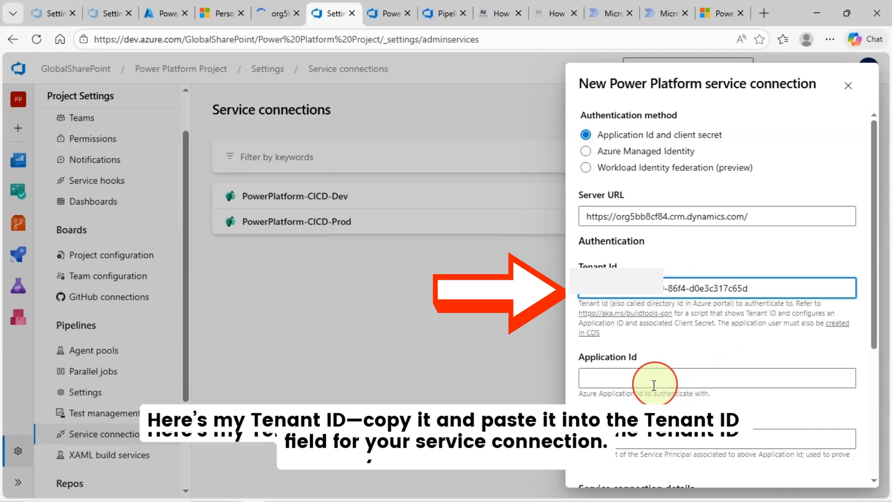
# Copy the app registration's Application (client) ID into the connection's Application Id field
pyautogui.click(633, 378)
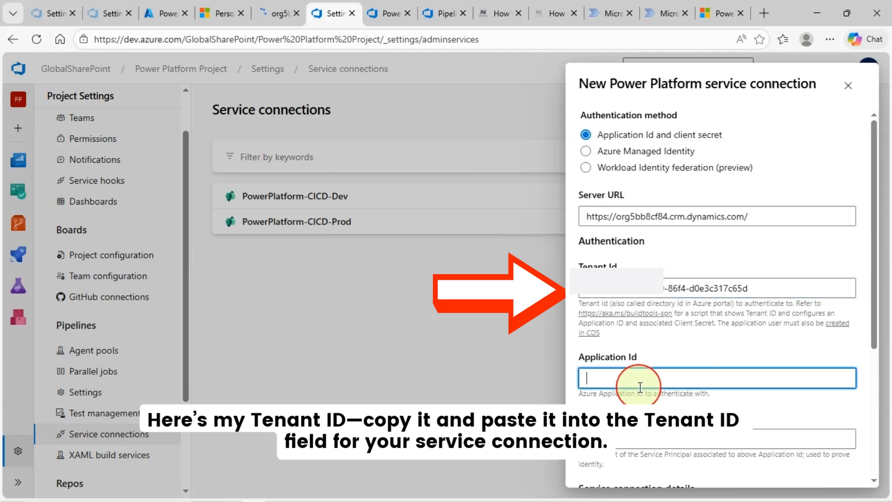
pyautogui.click(171, 13)
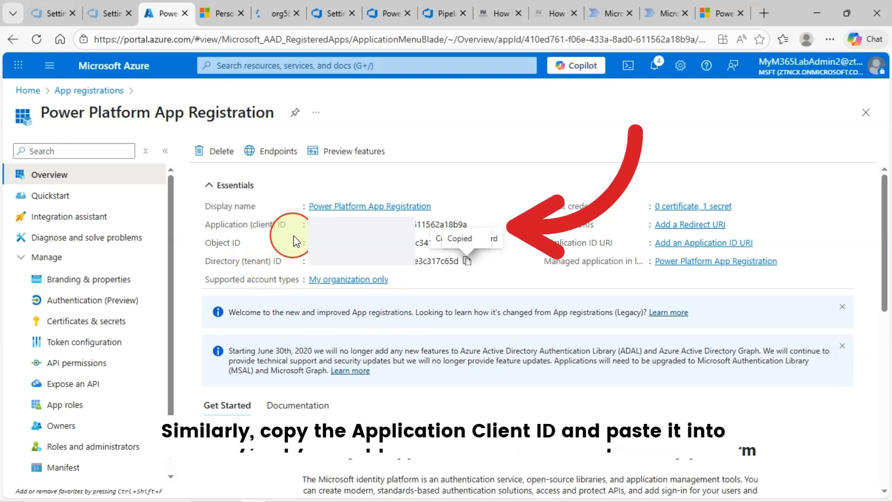
pyautogui.click(473, 224)
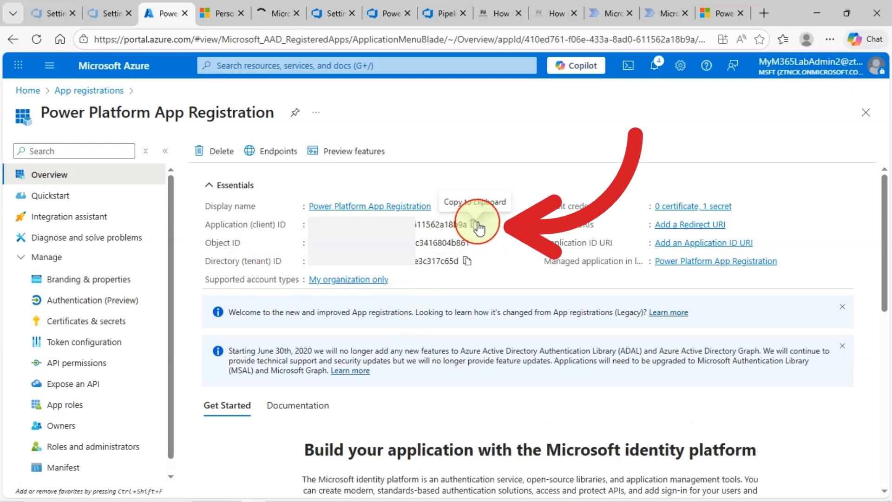
pyautogui.click(336, 18)
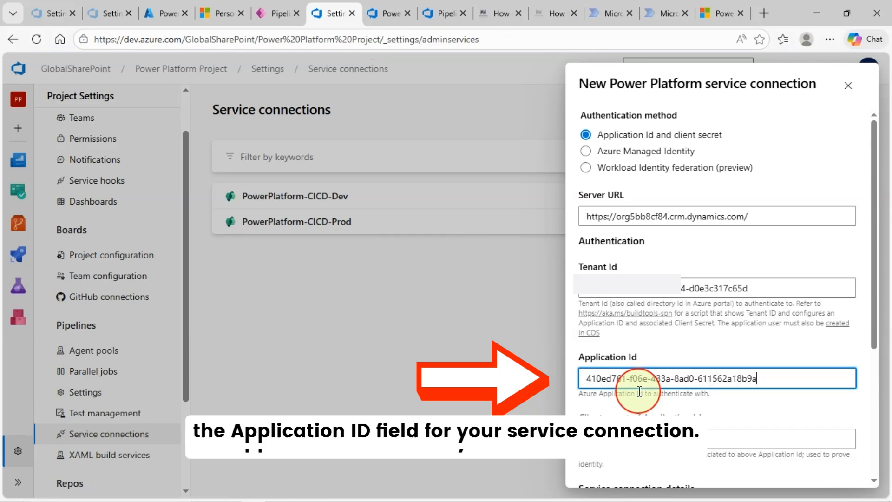
pyautogui.scroll(-2, 720, 392)
pyautogui.click(633, 374)
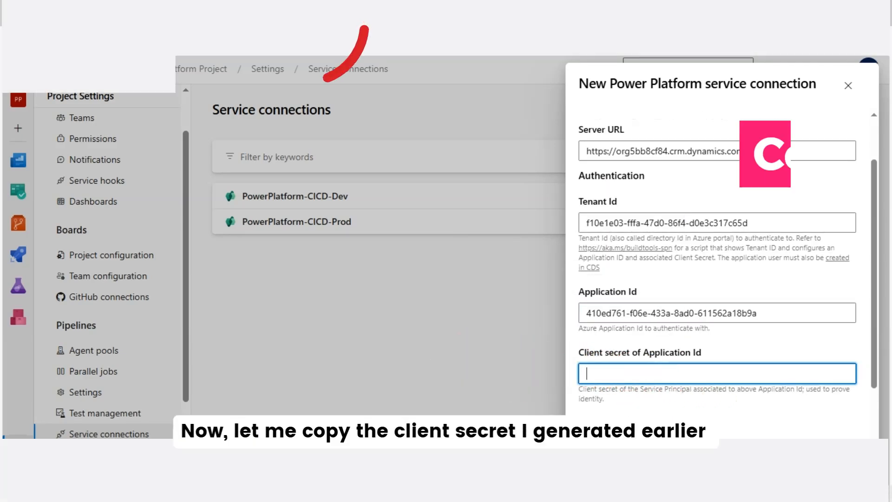
# Enter the client secret, name the connection 'Power Platform-CICD-DEV', and grant access to all pipelines
pyautogui.click(287, 94)
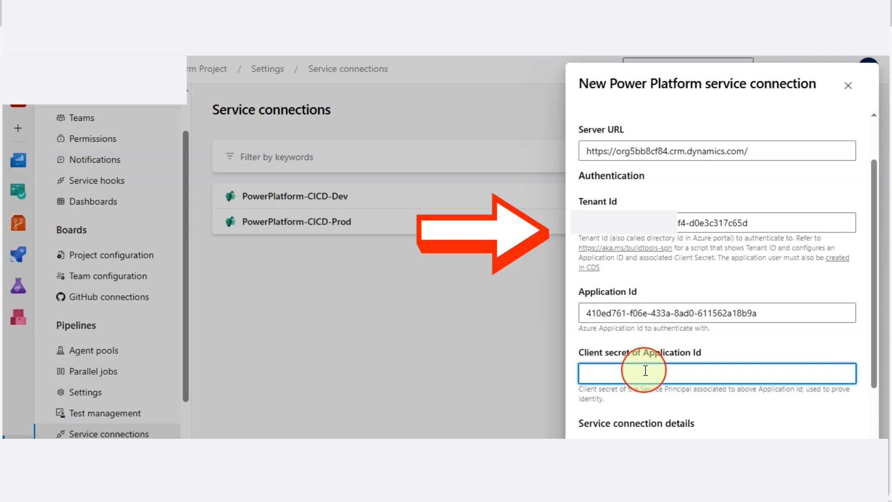
pyautogui.scroll(-3, 743, 380)
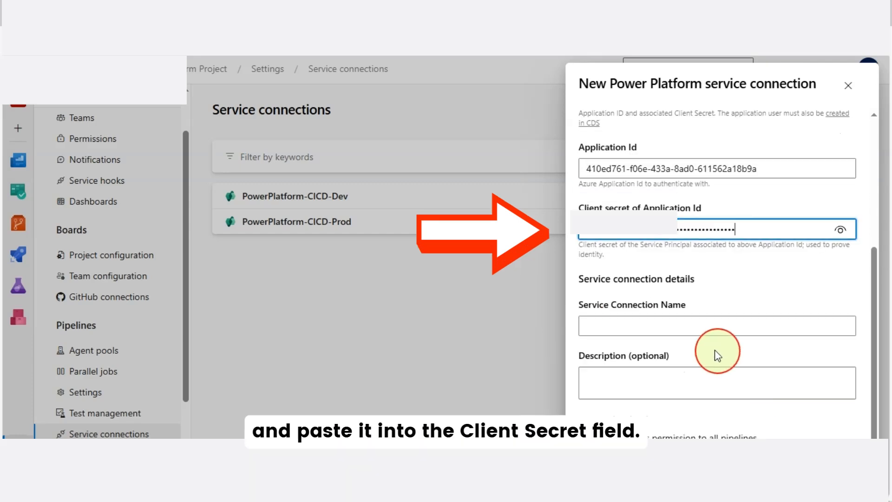
pyautogui.click(645, 322)
pyautogui.write('Power Platform CICD')
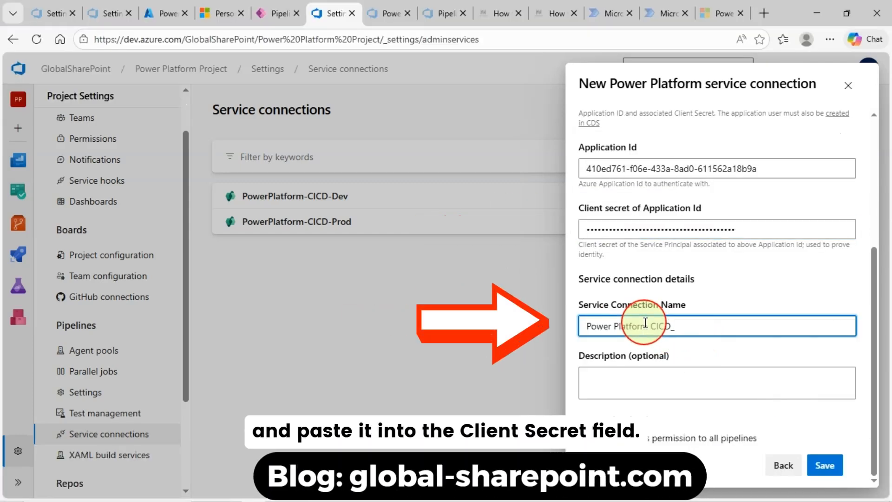
pyautogui.write('-')
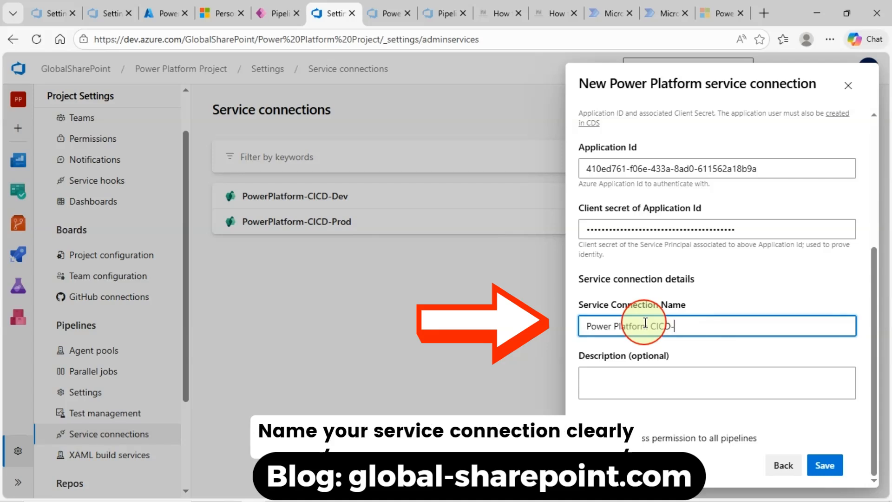
pyautogui.write('DEV')
pyautogui.click(655, 328)
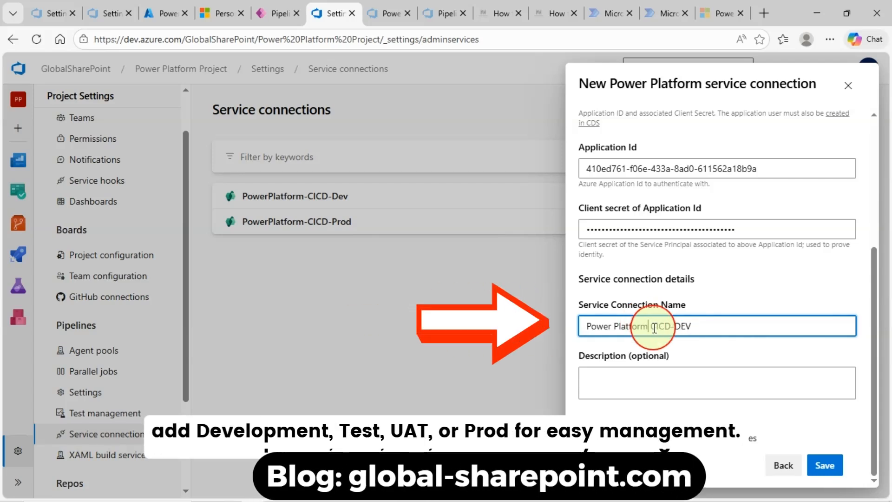
pyautogui.press('Delete')
pyautogui.click(717, 326)
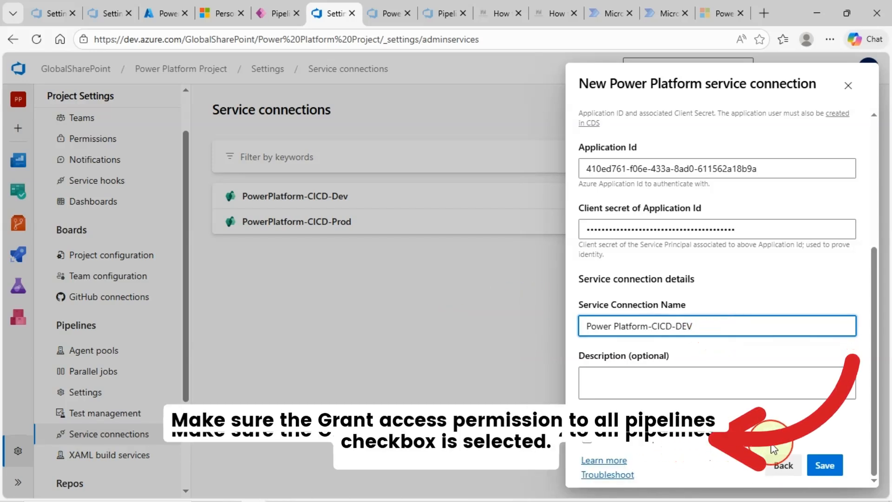
pyautogui.click(593, 444)
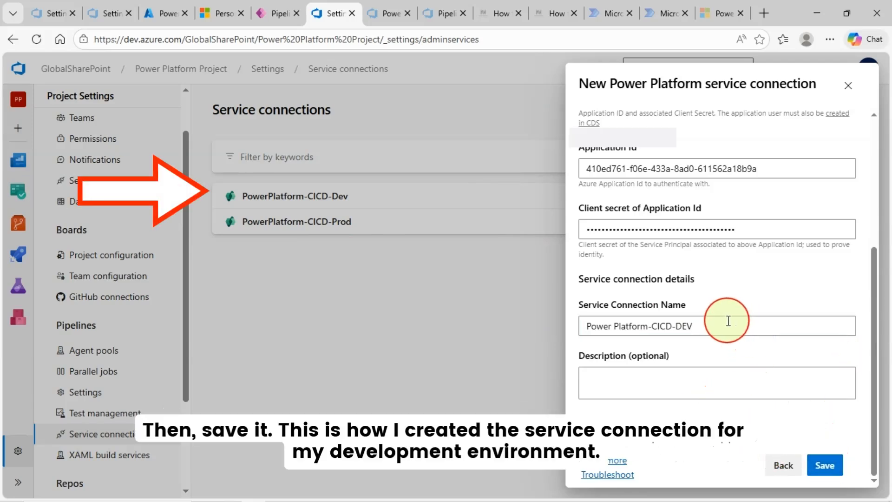
pyautogui.scroll(2, 757, 232)
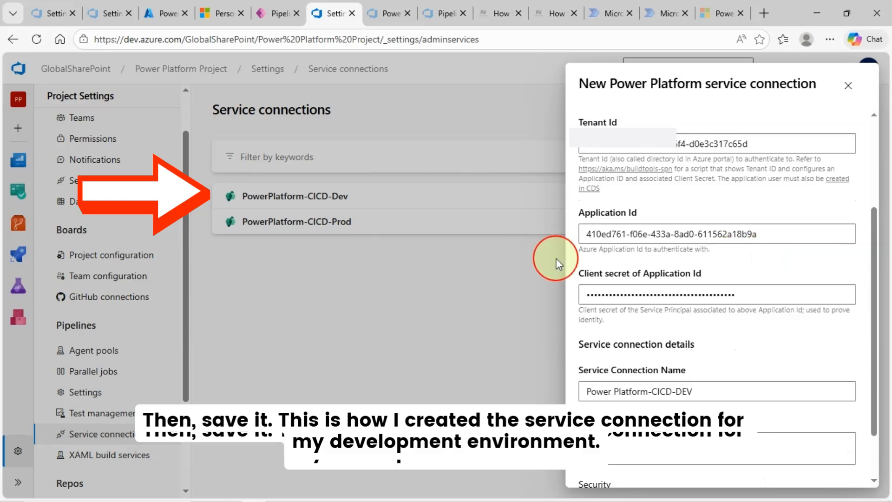
# Review the completed service connection form, then return to the Power Platform admin center
pyautogui.scroll(-2, 663, 333)
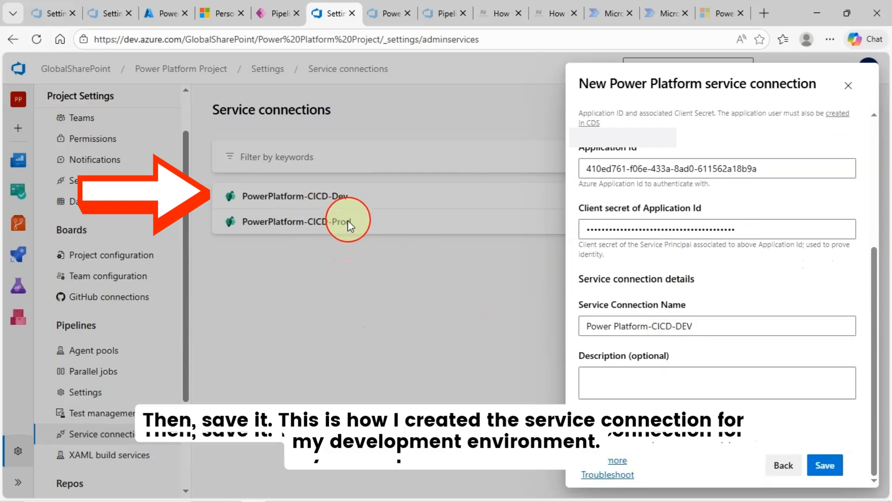
pyautogui.scroll(3, 728, 244)
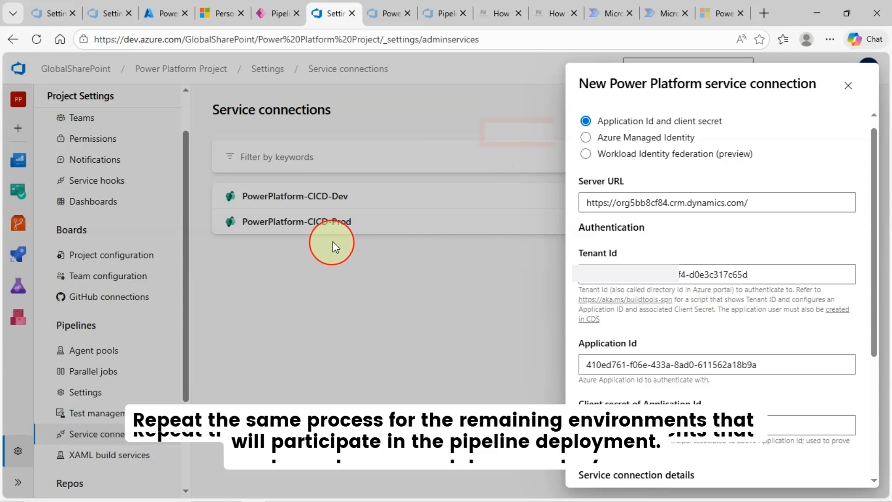
pyautogui.scroll(1, 685, 238)
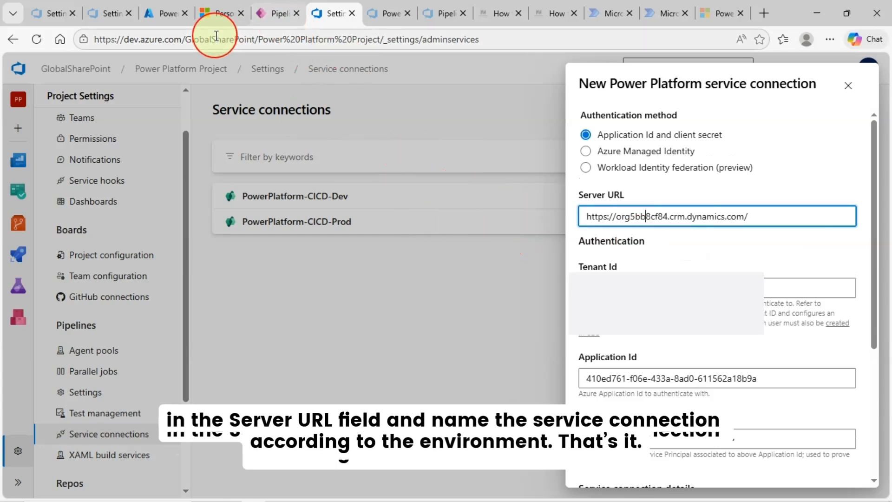
pyautogui.click(224, 14)
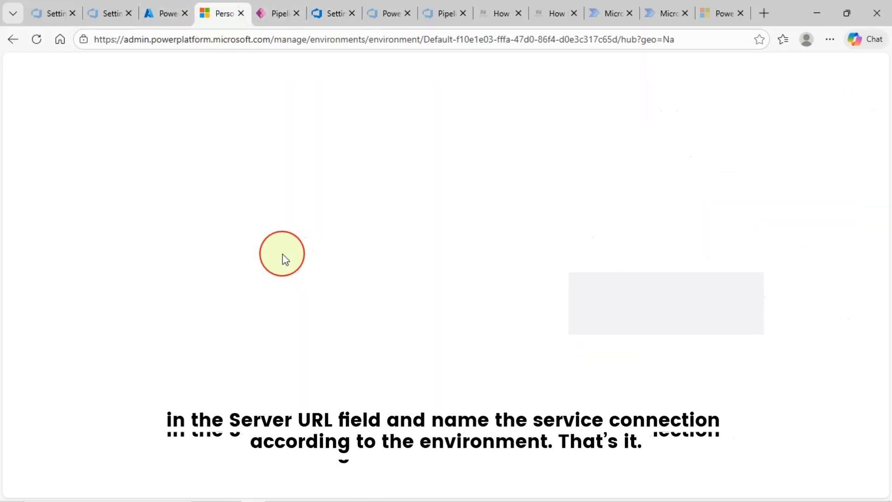
# Copy the Prod for Demo environment URL and paste it over the connection's Server URL
pyautogui.click(123, 146)
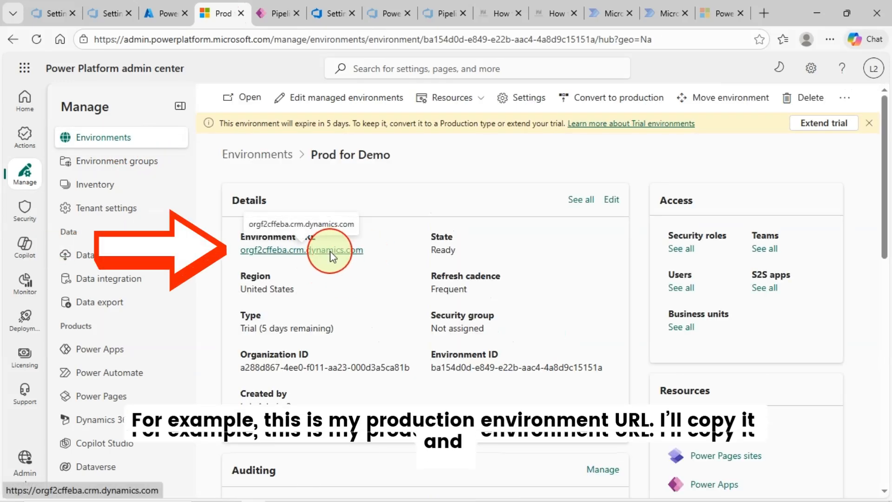
pyautogui.rightClick(329, 251)
pyautogui.click(382, 372)
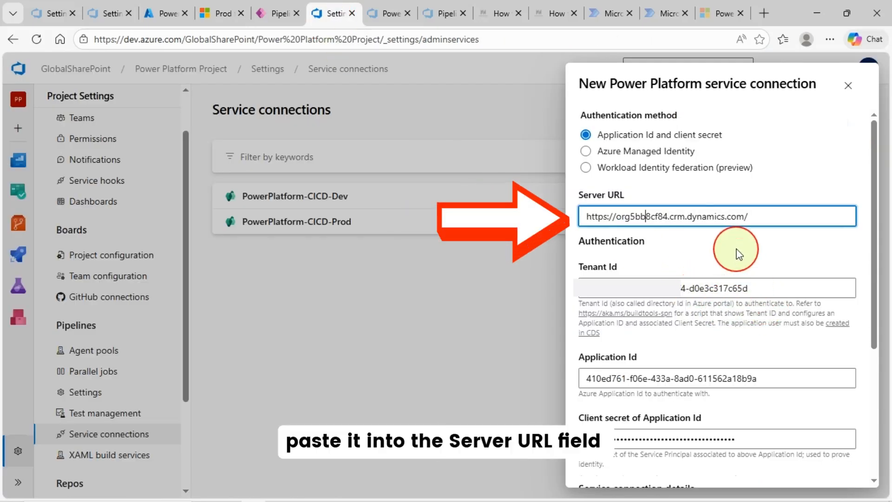
pyautogui.moveTo(786, 219); pyautogui.dragTo(589, 228)
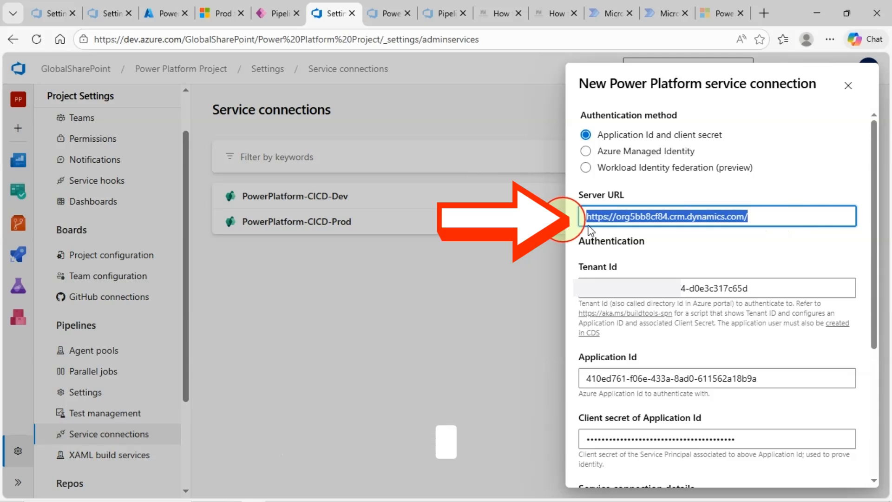
pyautogui.hotkey('ctrl', 'v')
# Rename the service connection from Power Platform-CICD-DEV to Power Platform-CICD-PROD
pyautogui.scroll(-2, 776, 372)
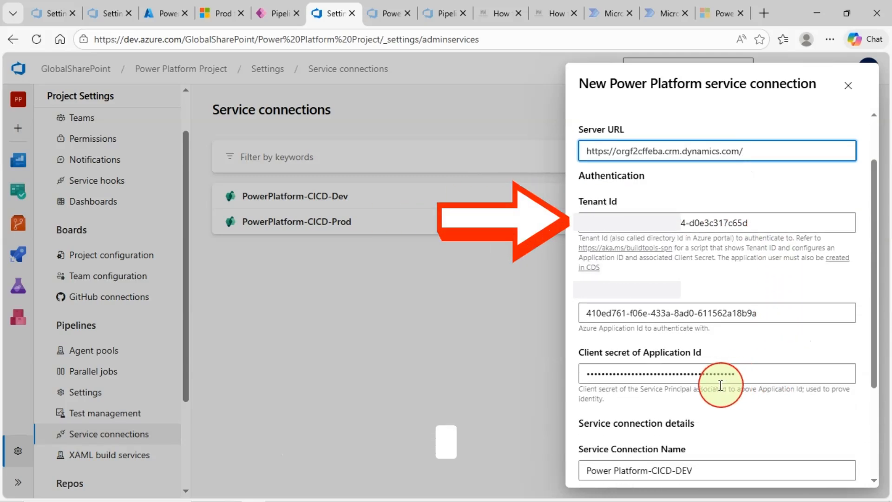
pyautogui.scroll(-3, 747, 335)
pyautogui.click(754, 340)
pyautogui.press('BackSpace')
pyautogui.press('BackSpace')
pyautogui.press('BackSpace')
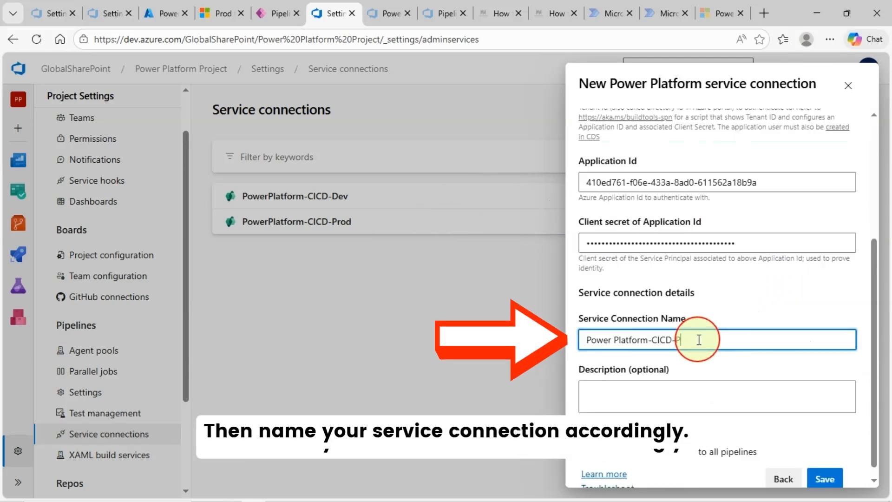
pyautogui.write('PROD')
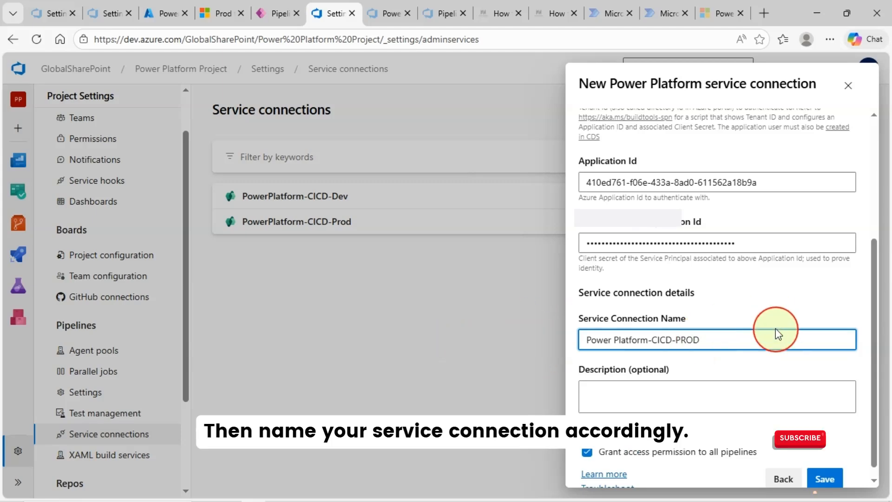
pyautogui.scroll(-1, 774, 352)
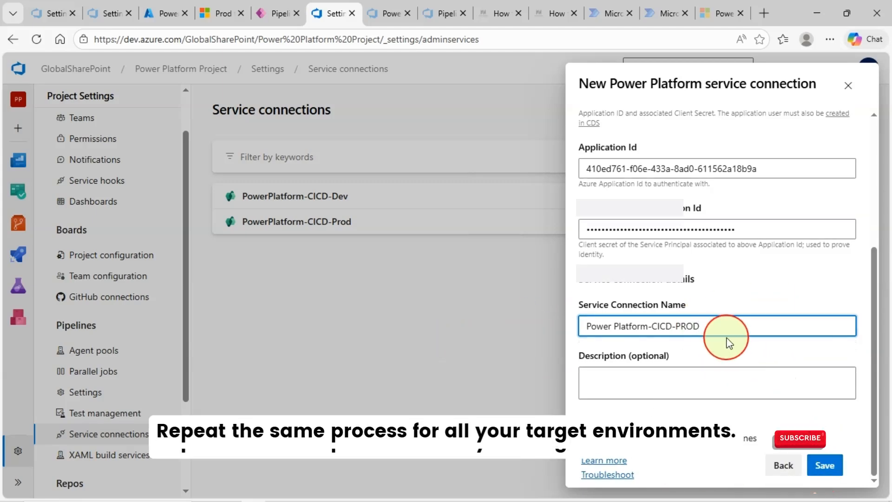
pyautogui.scroll(5, 726, 338)
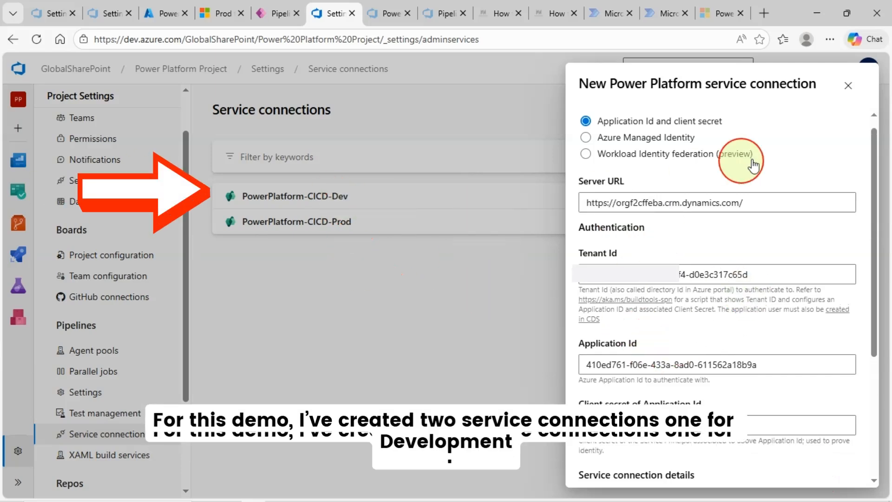
pyautogui.scroll(-3, 861, 367)
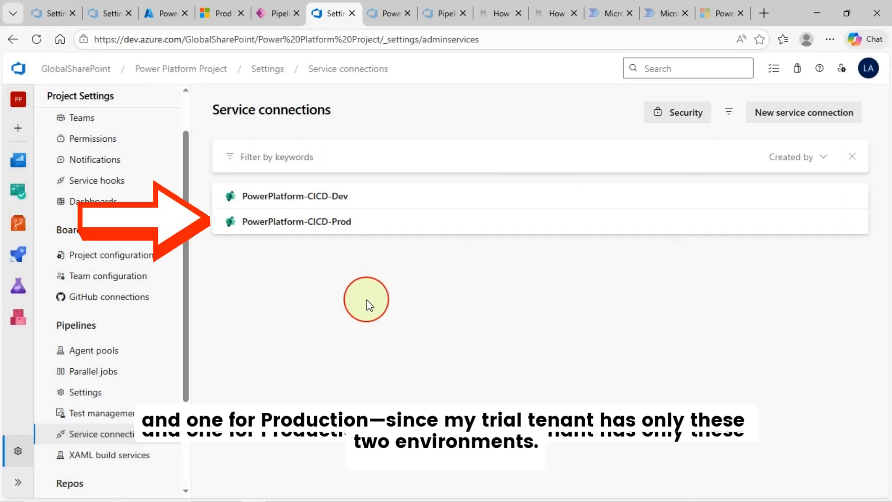
# Read the blog's 'Create a Git Repository' section, then return to the Azure DevOps project settings
pyautogui.click(502, 14)
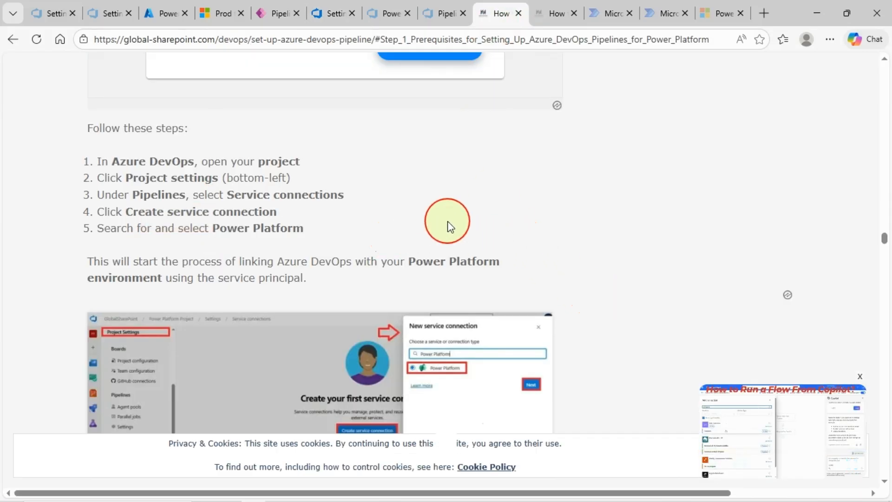
pyautogui.scroll(-10, 448, 227)
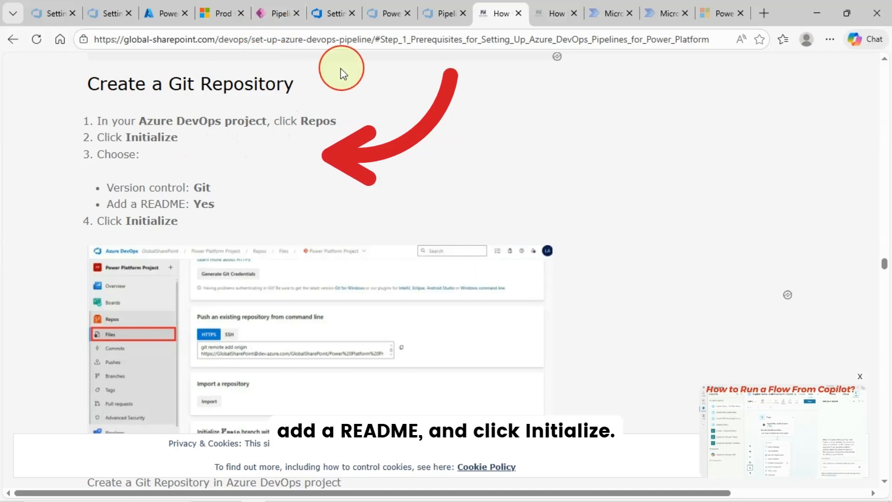
pyautogui.click(323, 16)
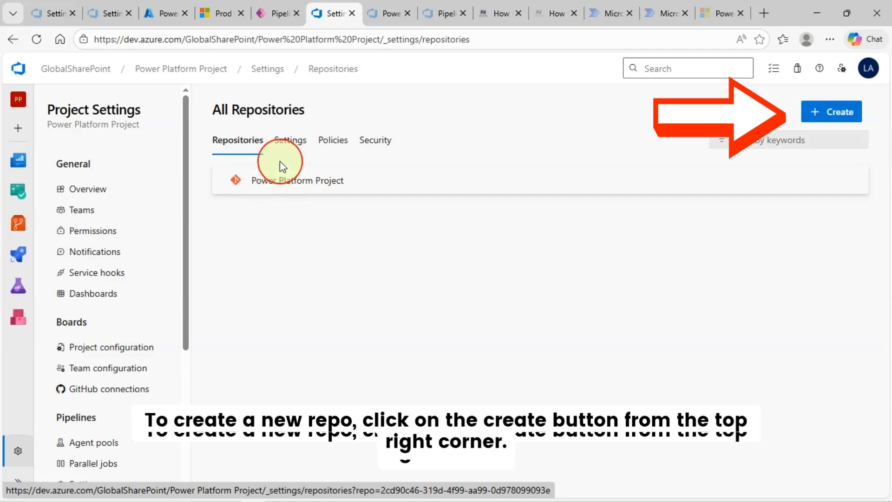
# Start a new repository named 'Power Platform Project', then close the form without creating it
pyautogui.click(834, 112)
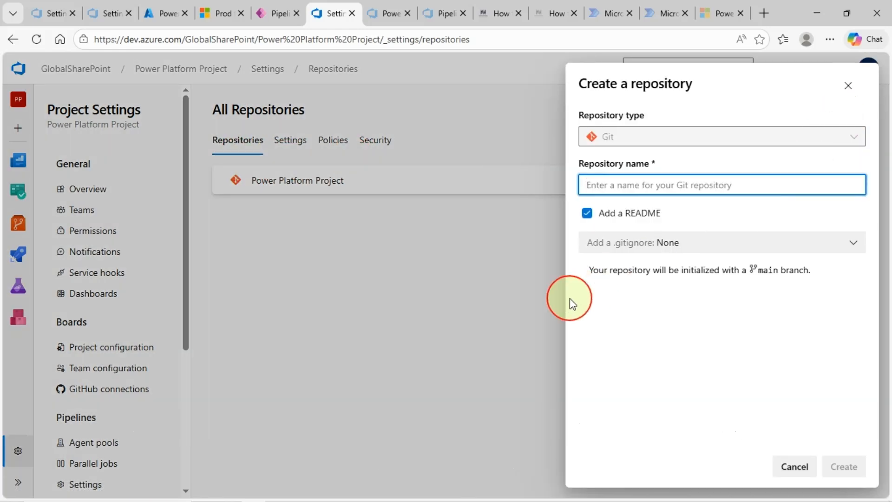
pyautogui.write('Power Platform Project')
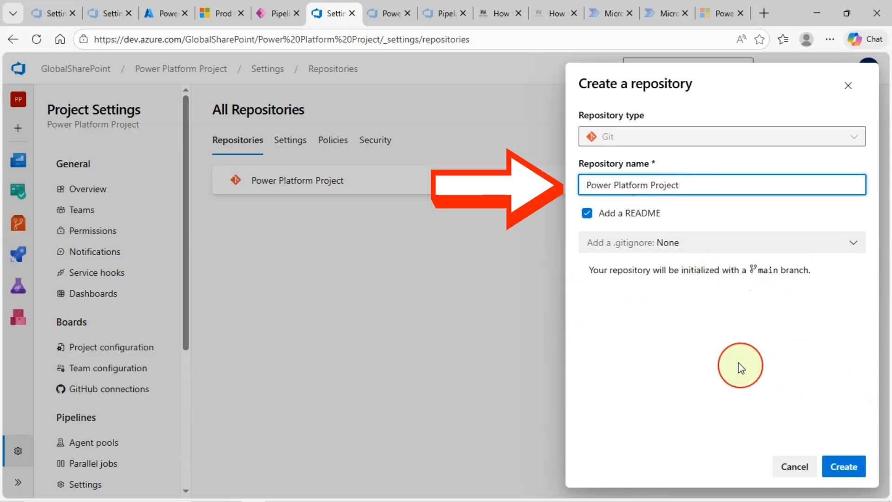
pyautogui.click(738, 363)
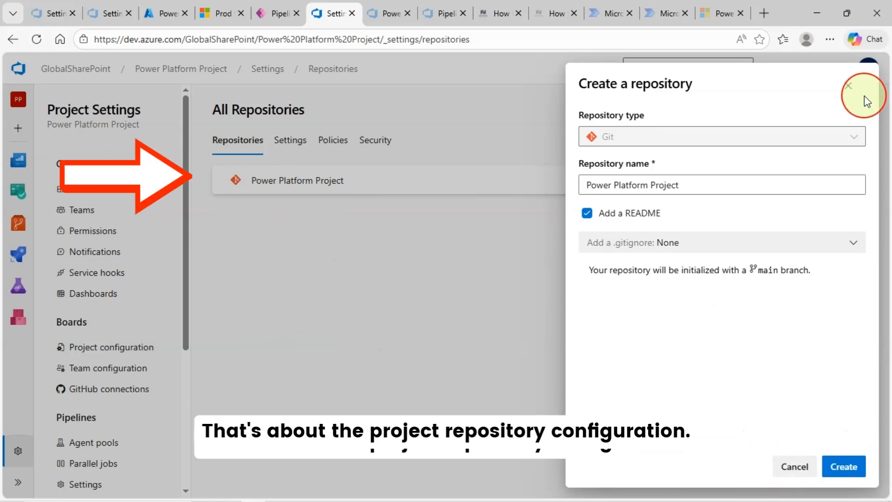
pyautogui.click(846, 86)
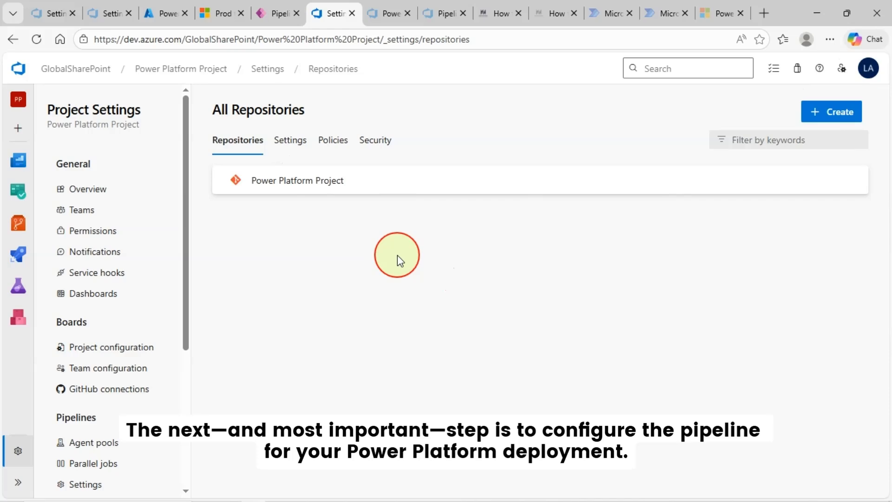
# Read through the blog article's Create a Git Repository steps
pyautogui.click(494, 12)
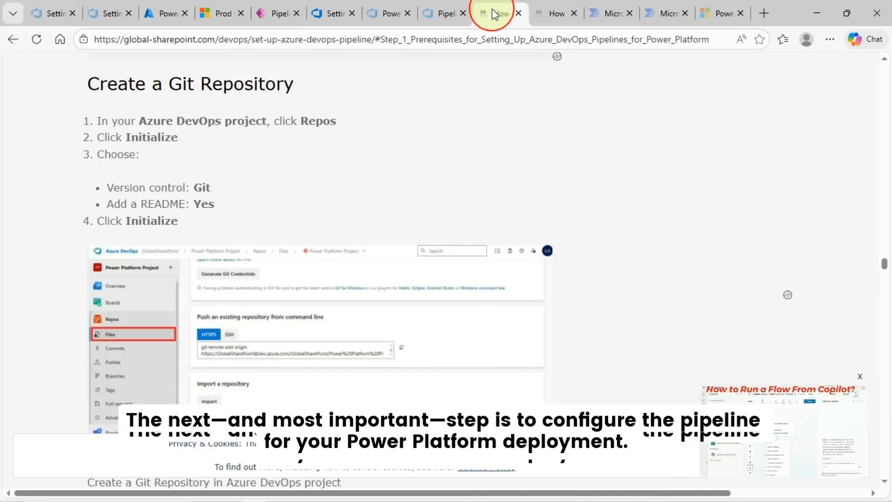
pyautogui.scroll(-3, 442, 319)
pyautogui.scroll(-5, 441, 330)
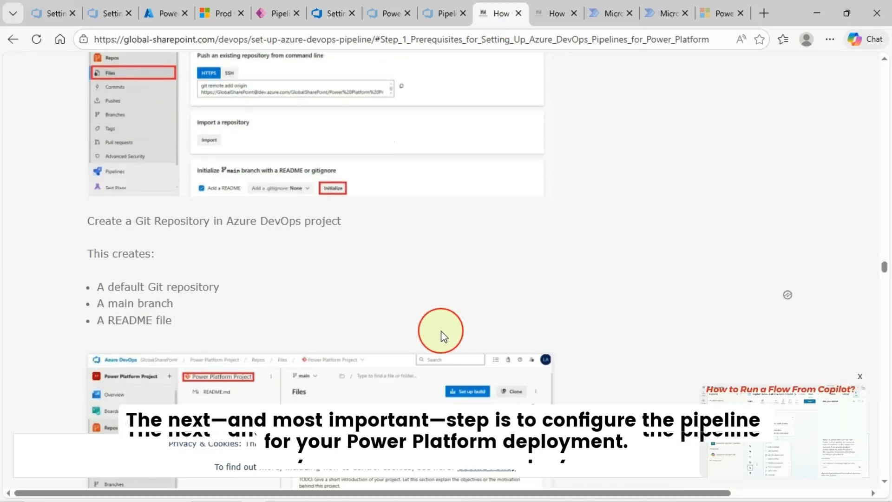
pyautogui.scroll(-3, 242, 307)
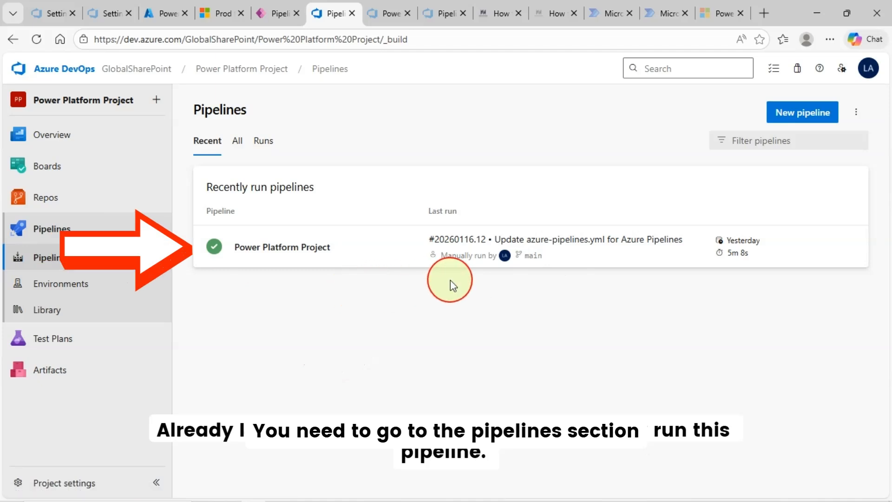
# Create a new pipeline from the Power Platform Project Azure Repos Git repository with the Starter pipeline template
pyautogui.click(800, 118)
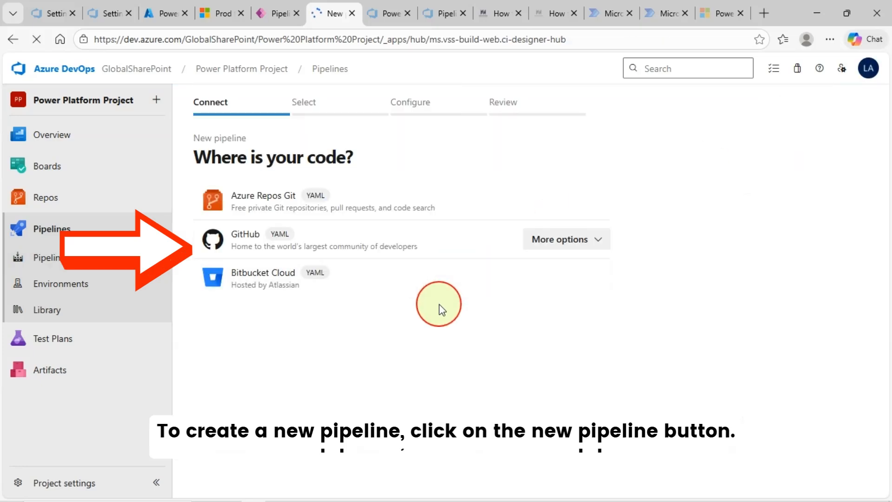
pyautogui.click(288, 206)
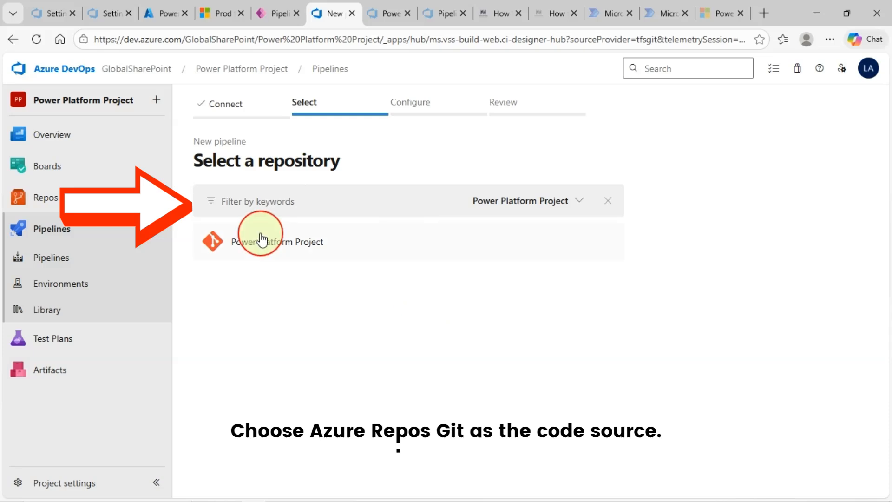
pyautogui.click(337, 252)
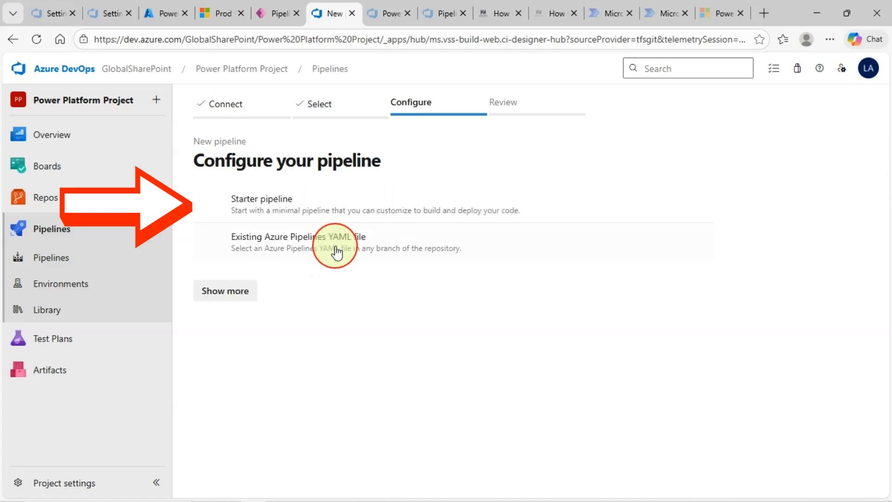
pyautogui.click(282, 204)
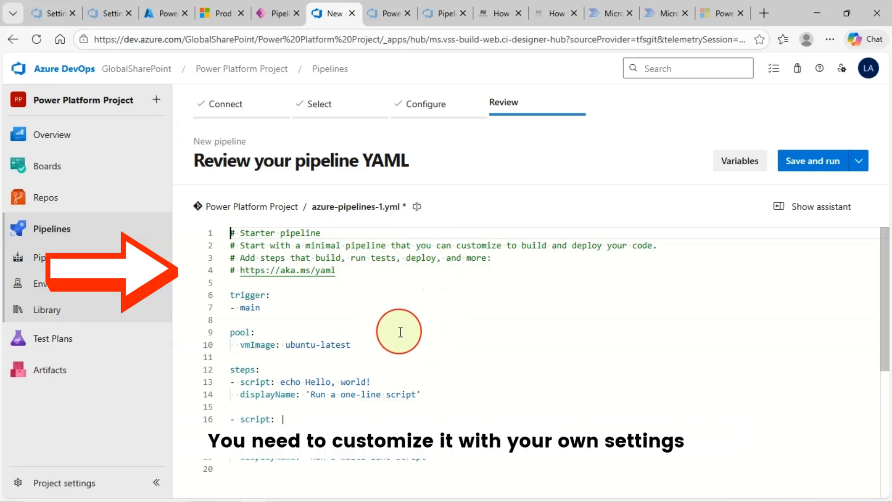
# Scroll through the starter azure-pipelines-1.yml YAML
pyautogui.scroll(-1, 400, 332)
pyautogui.scroll(1, 401, 331)
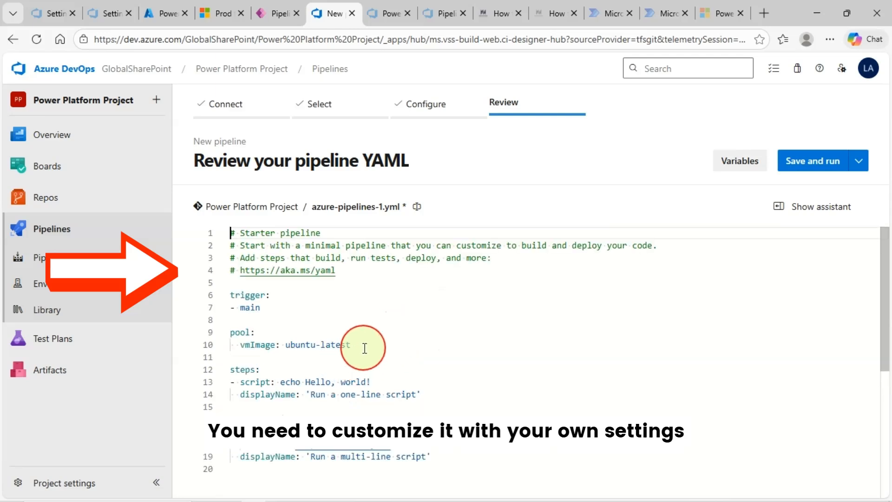
pyautogui.scroll(-1, 392, 279)
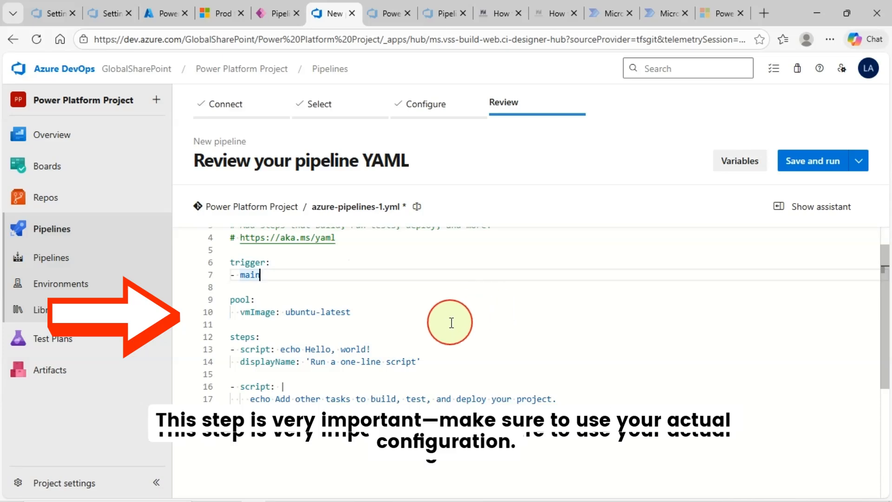
pyautogui.scroll(1, 469, 330)
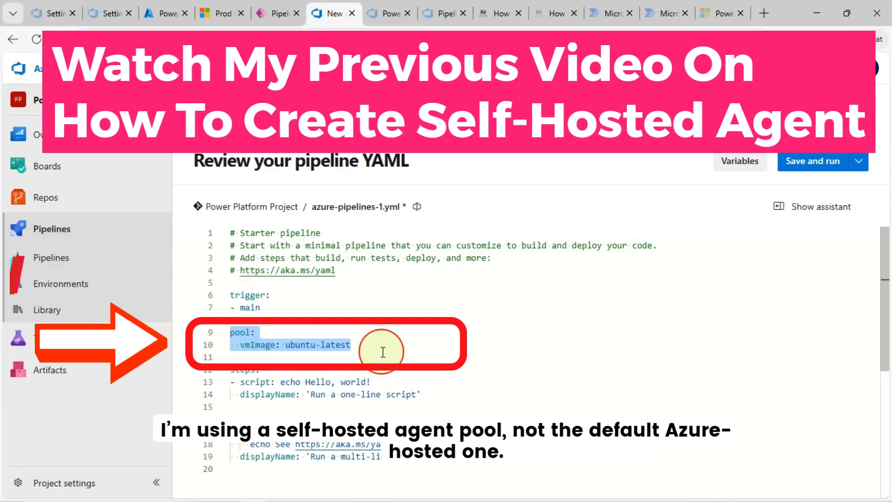
# Highlight the pool's 'ubuntu-latest' vmImage on line 10, then scroll to the blog's template file links
pyautogui.click(357, 345)
pyautogui.click(244, 334)
pyautogui.click(271, 346)
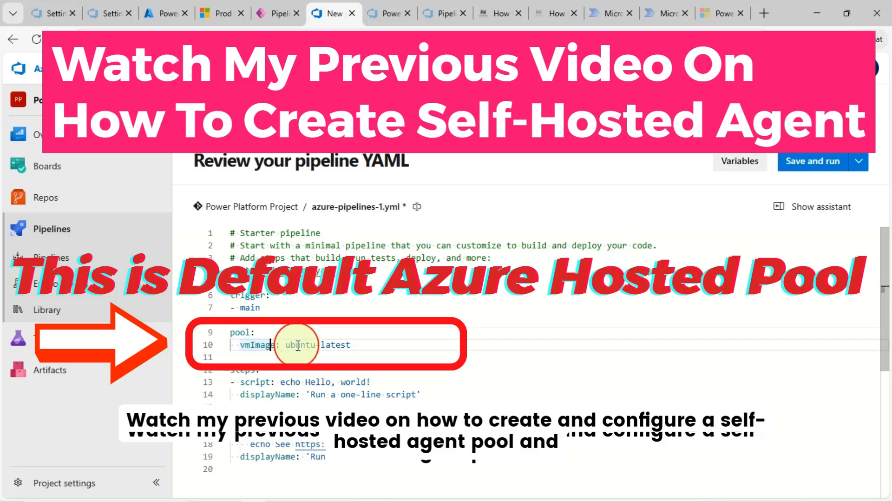
pyautogui.click(295, 344)
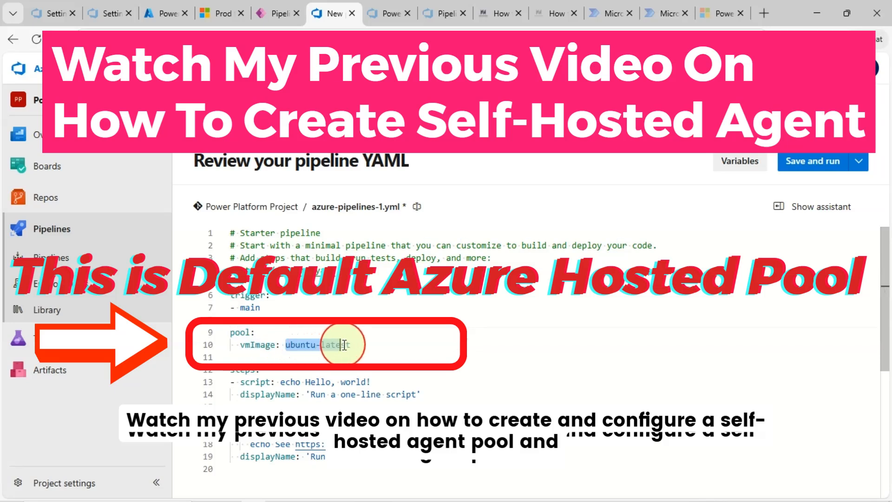
pyautogui.moveTo(364, 347); pyautogui.dragTo(394, 352)
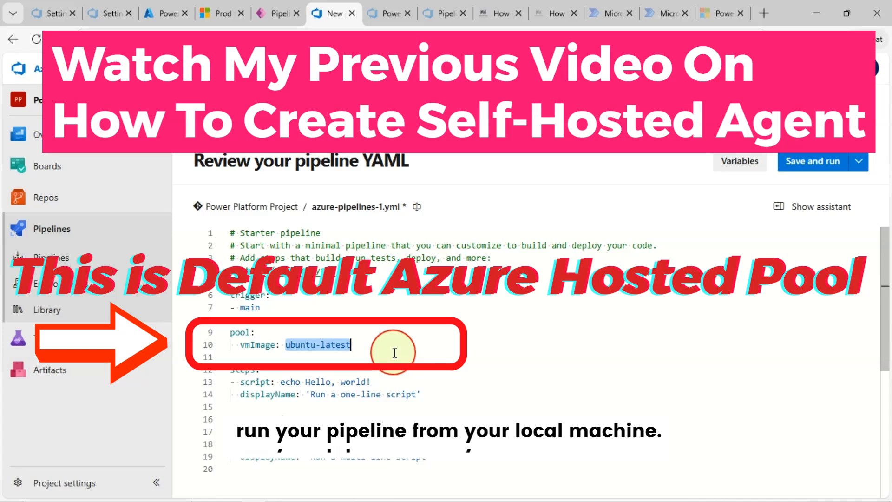
pyautogui.click(318, 344)
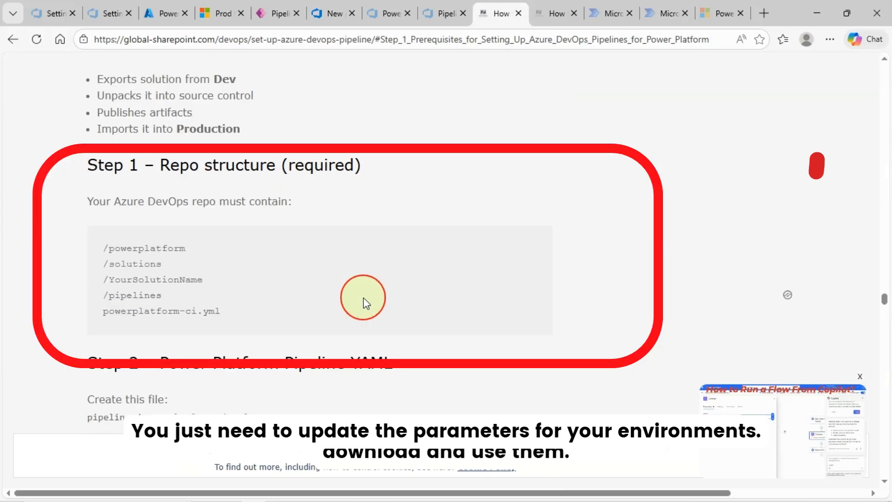
pyautogui.scroll(-8, 362, 294)
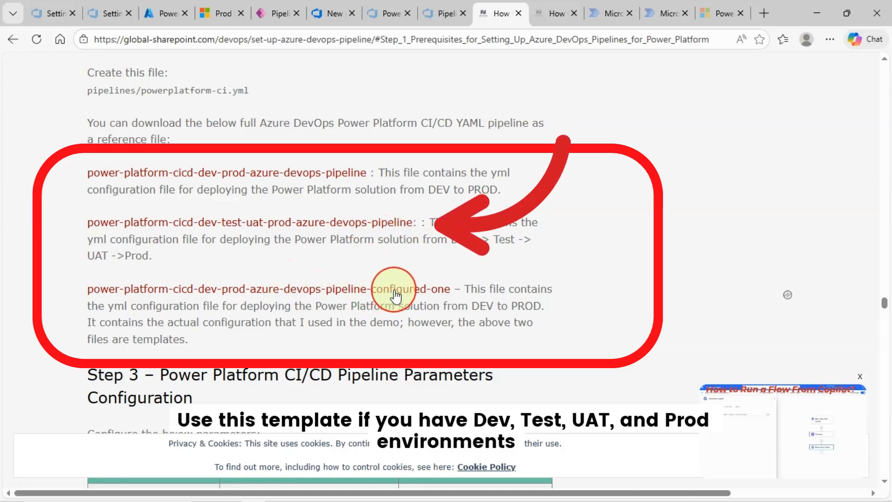
# Open the power-platform-cicd-dev-prod-azure-devops-pipeline.txt template and review its parameters and export stage
pyautogui.click(346, 179)
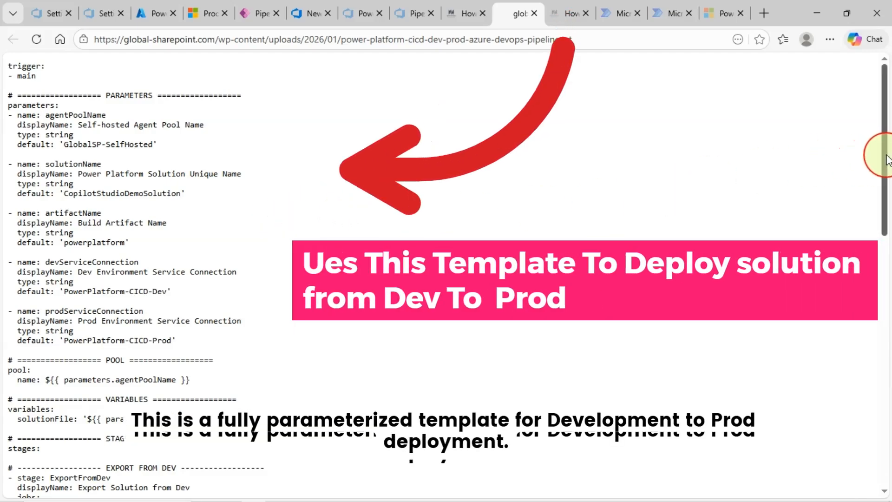
pyautogui.moveTo(885, 149); pyautogui.dragTo(834, 159)
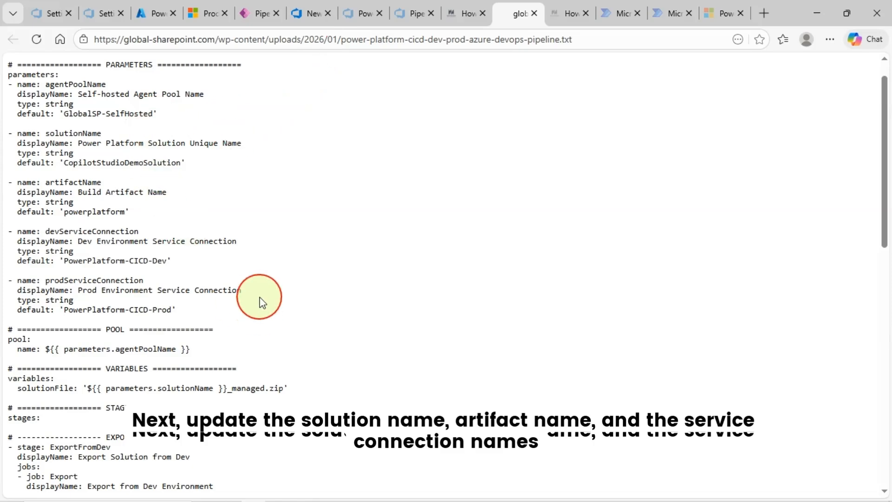
pyautogui.scroll(-5, 311, 350)
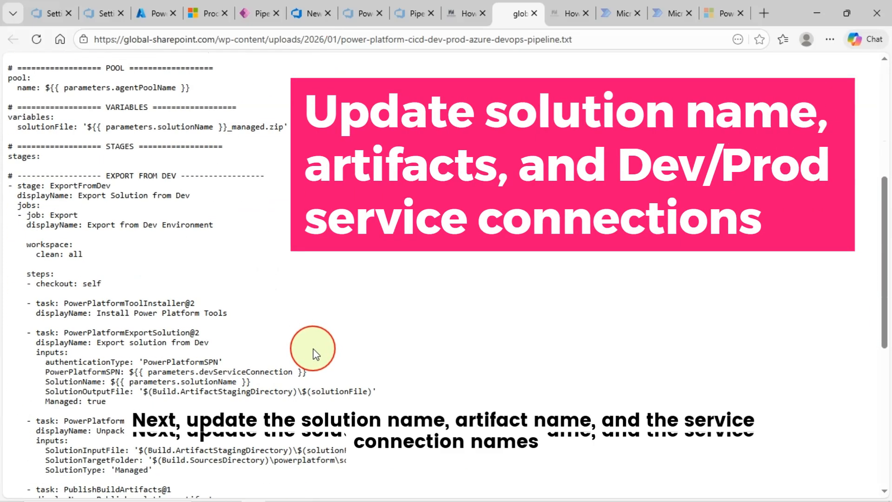
pyautogui.scroll(5, 310, 352)
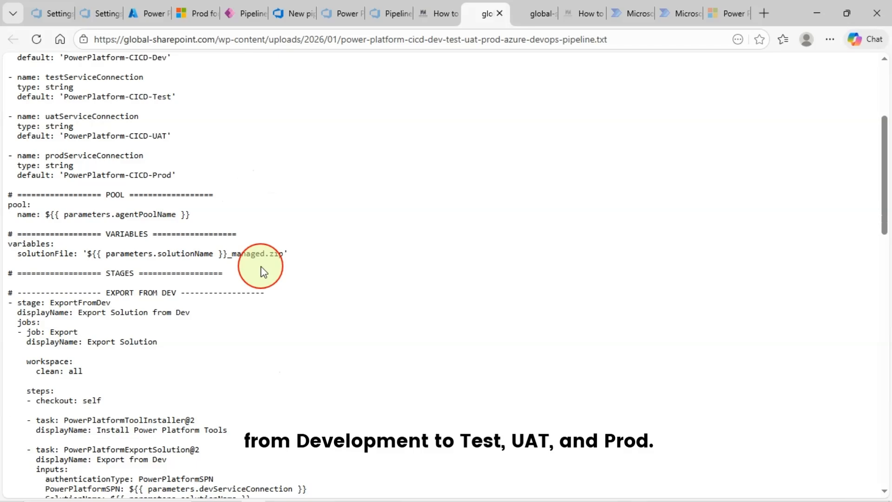
# Scroll through the Dev-Test-UAT-Prod pipeline template
pyautogui.scroll(4, 262, 266)
pyautogui.scroll(-7, 507, 278)
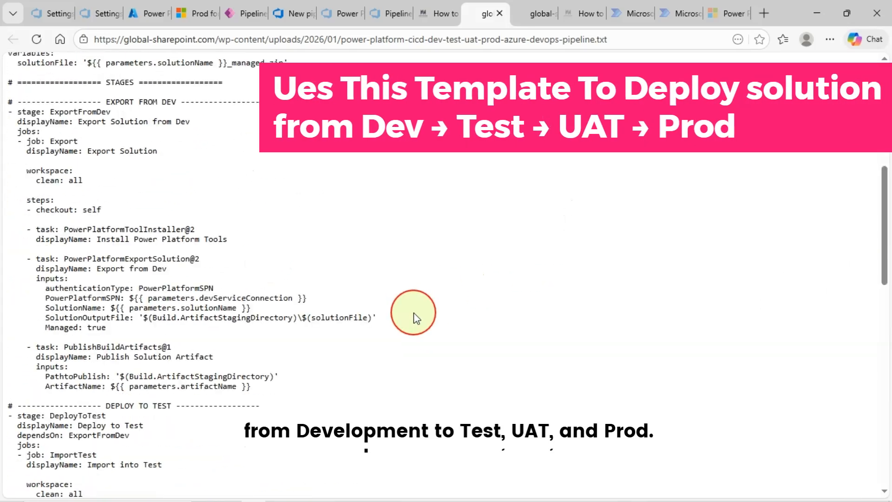
pyautogui.scroll(-15, 413, 316)
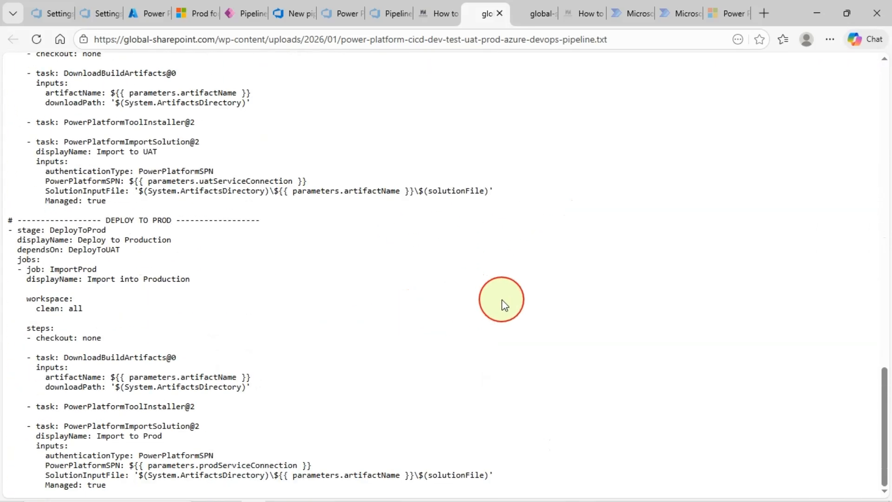
pyautogui.scroll(20, 502, 299)
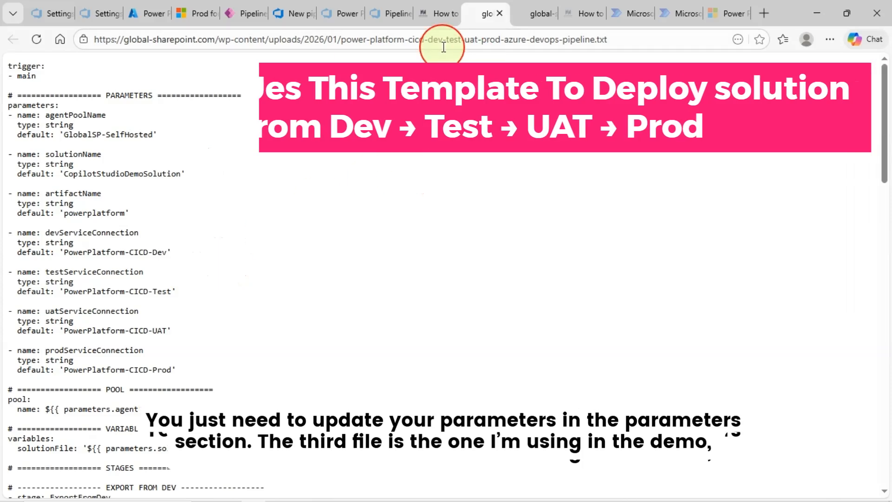
# Open the configured-one Dev-to-Prod pipeline file and select all its YAML text
pyautogui.click(439, 12)
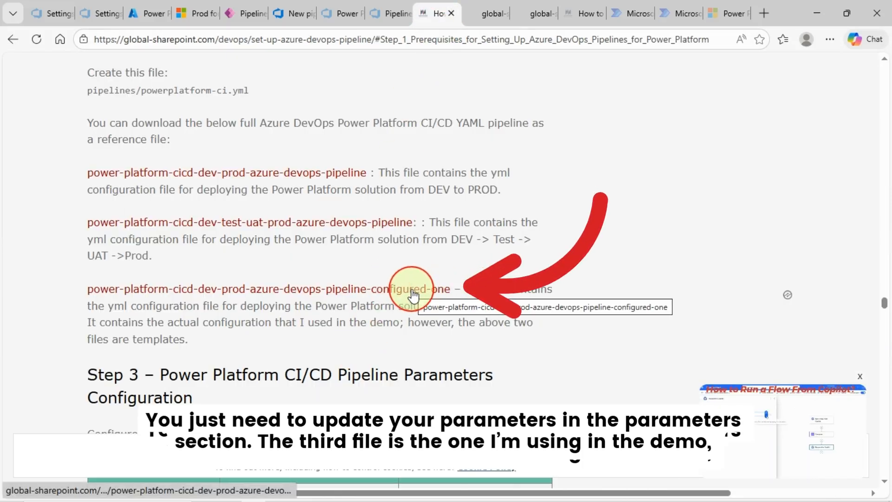
pyautogui.click(345, 289)
pyautogui.hotkey('ctrl', 'a')
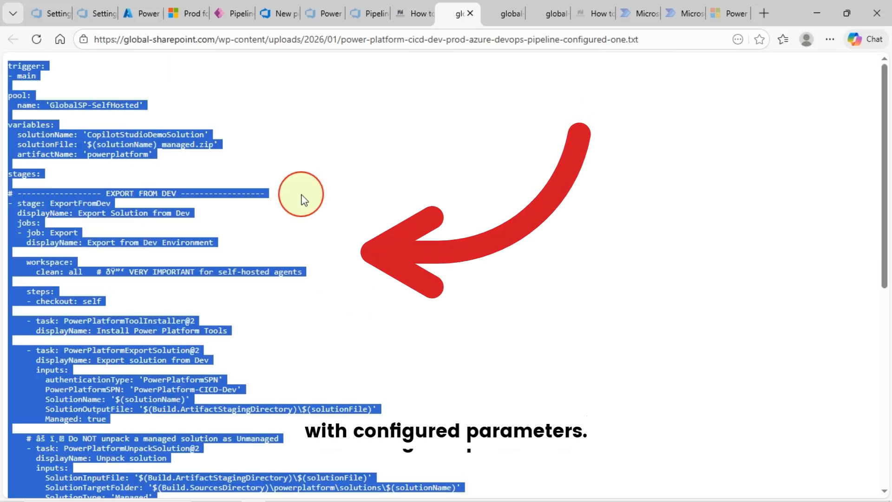
# Copy the configured YAML into the new pipeline's editor, then return to the Pipelines list
pyautogui.rightClick(145, 130)
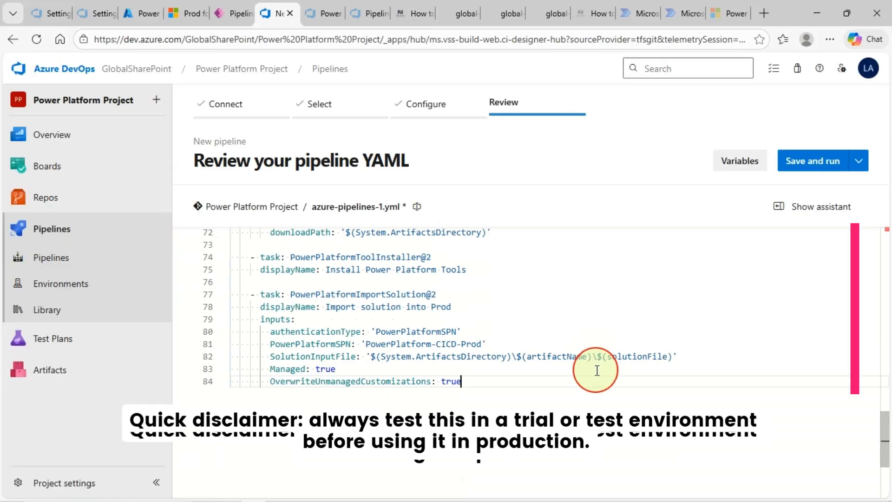
pyautogui.scroll(15, 524, 446)
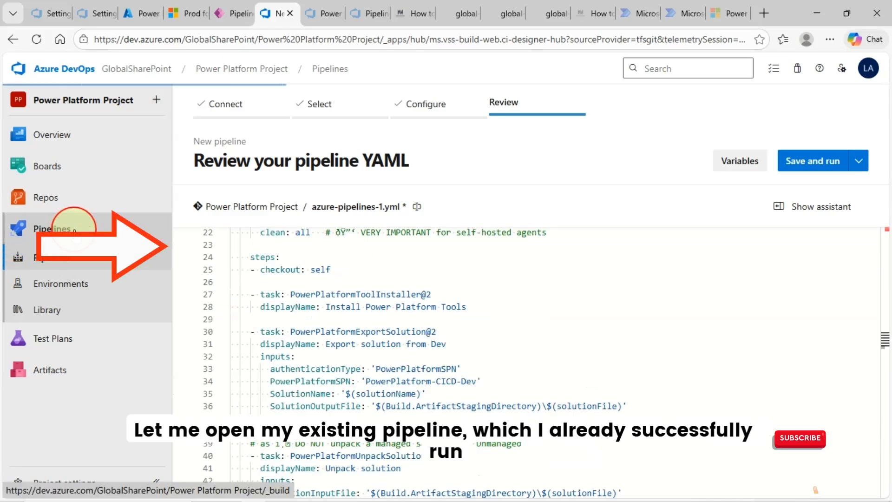
pyautogui.click(71, 228)
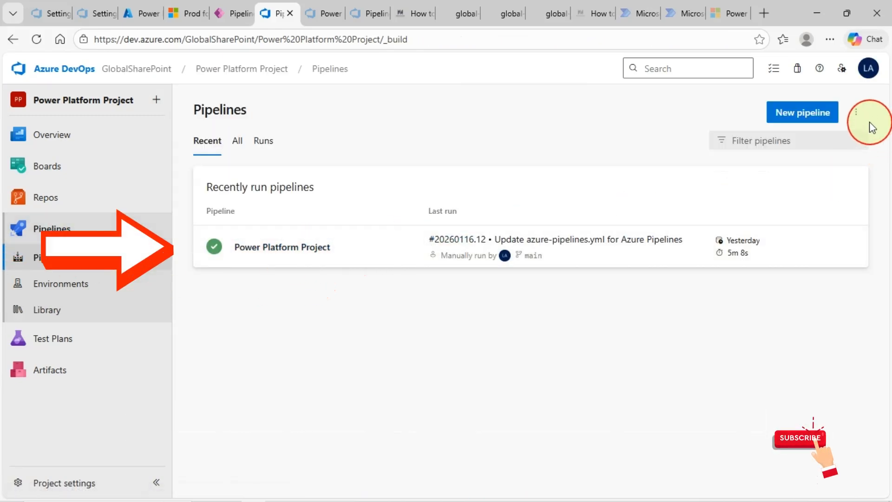
pyautogui.click(282, 265)
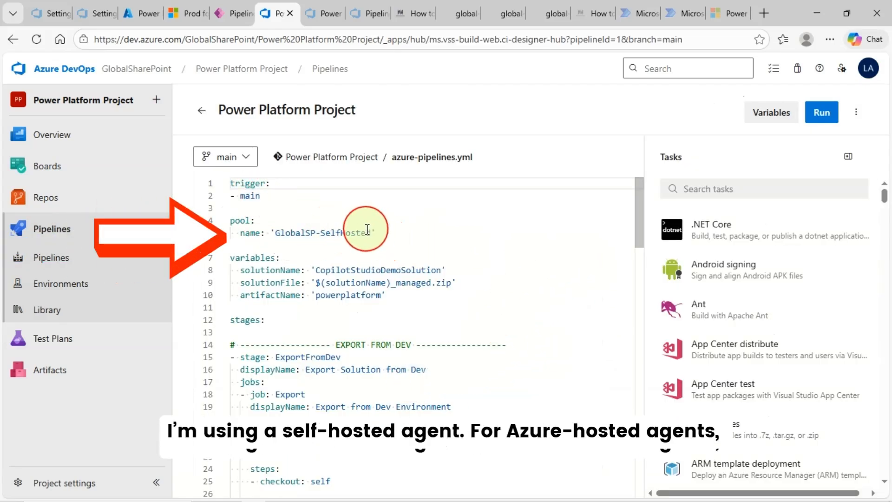
pyautogui.click(395, 232)
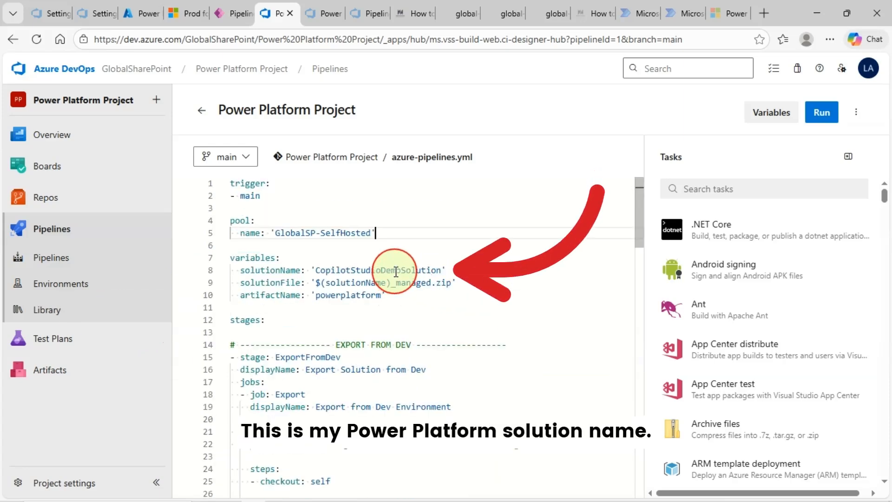
pyautogui.click(396, 272)
pyautogui.doubleClick(398, 270)
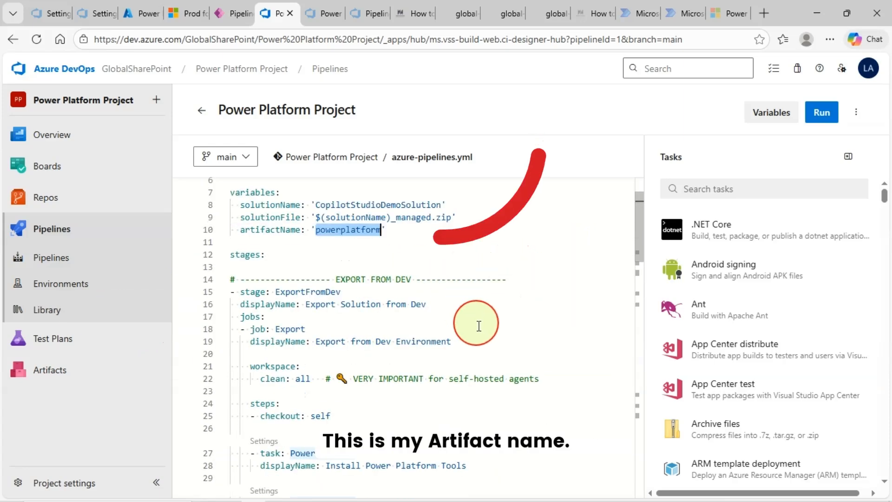
pyautogui.scroll(-1, 489, 362)
pyautogui.scroll(-5, 524, 365)
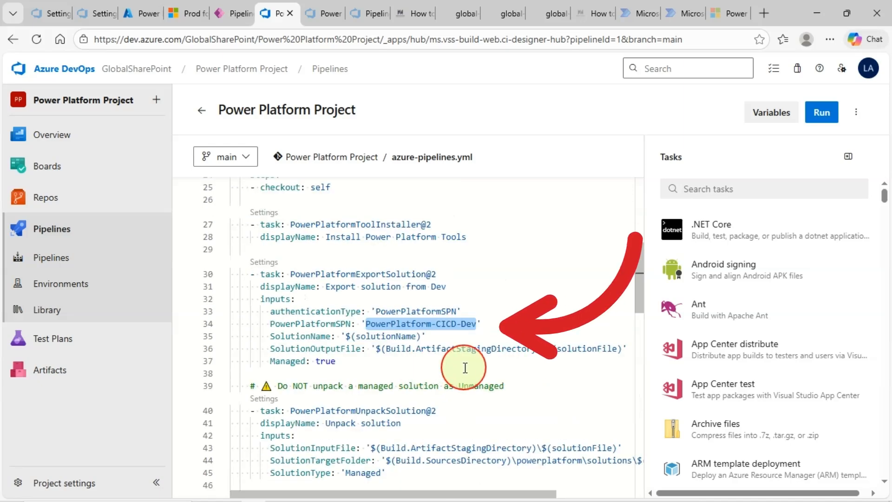
pyautogui.scroll(-1, 363, 330)
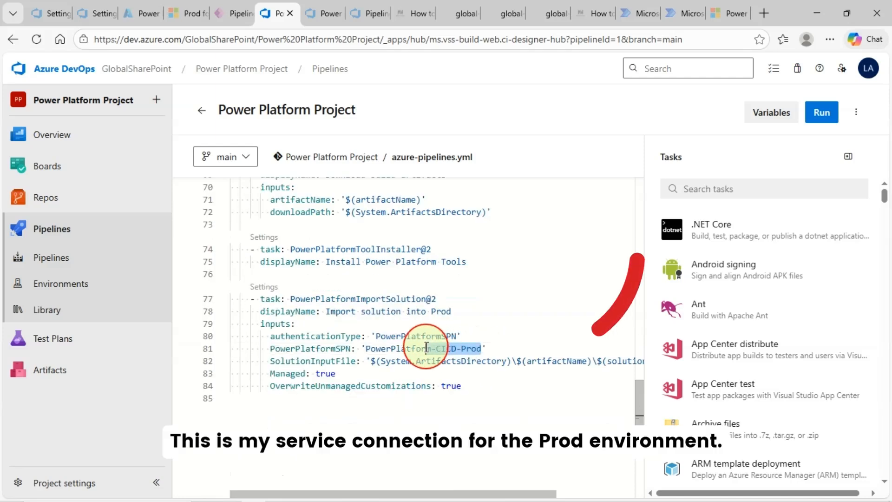
pyautogui.moveTo(426, 347)
pyautogui.mouseDown()
pyautogui.moveTo(335, 347)
pyautogui.moveTo(362, 348)
pyautogui.mouseUp()
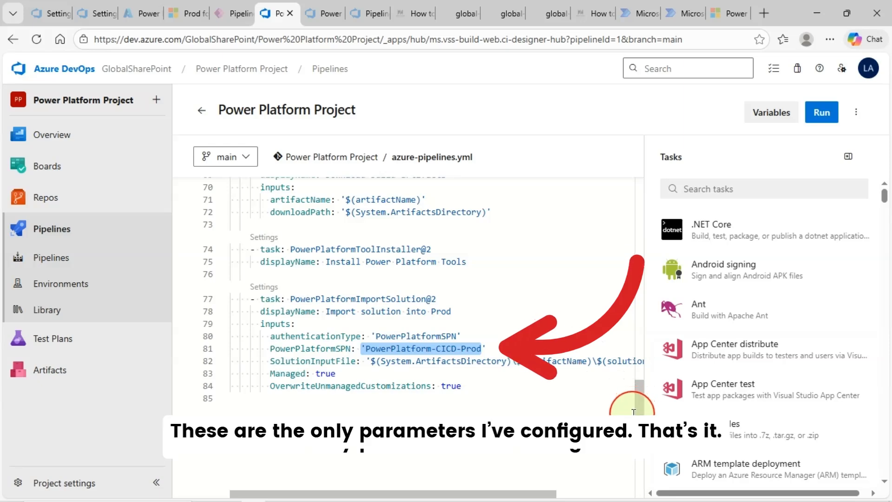
pyautogui.moveTo(639, 409); pyautogui.dragTo(618, 363)
pyautogui.scroll(5, 529, 321)
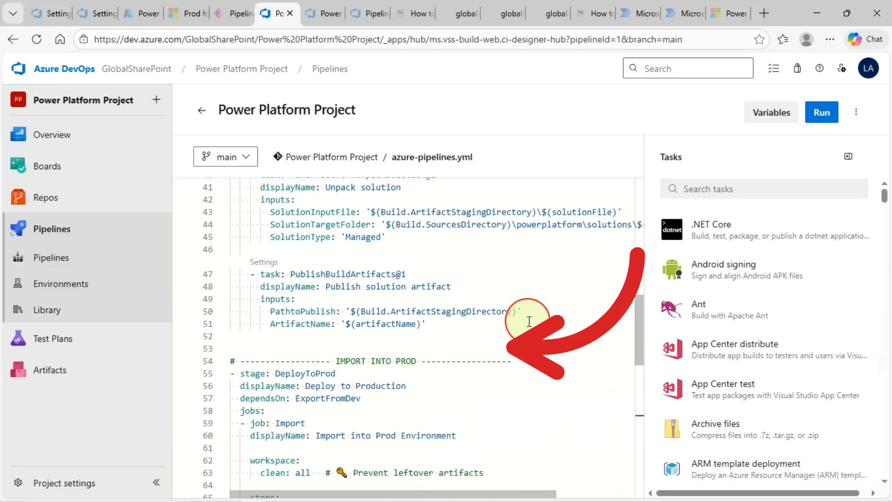
pyautogui.scroll(10, 529, 321)
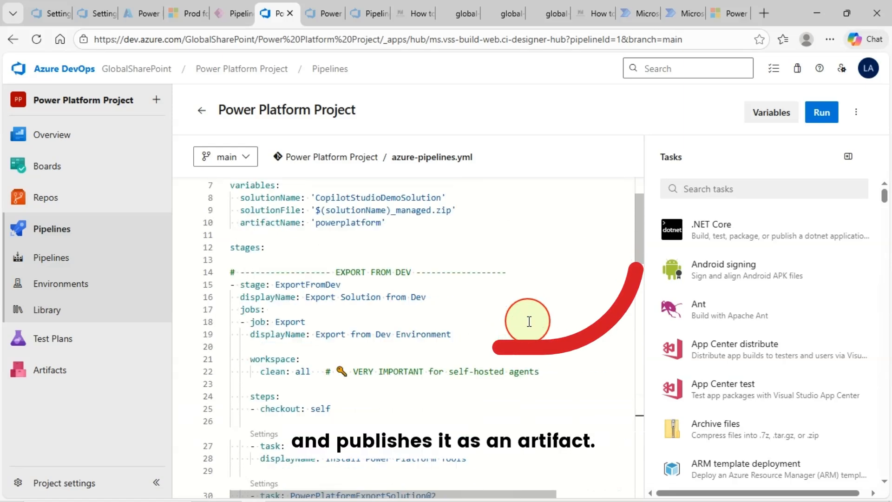
pyautogui.scroll(1, 529, 319)
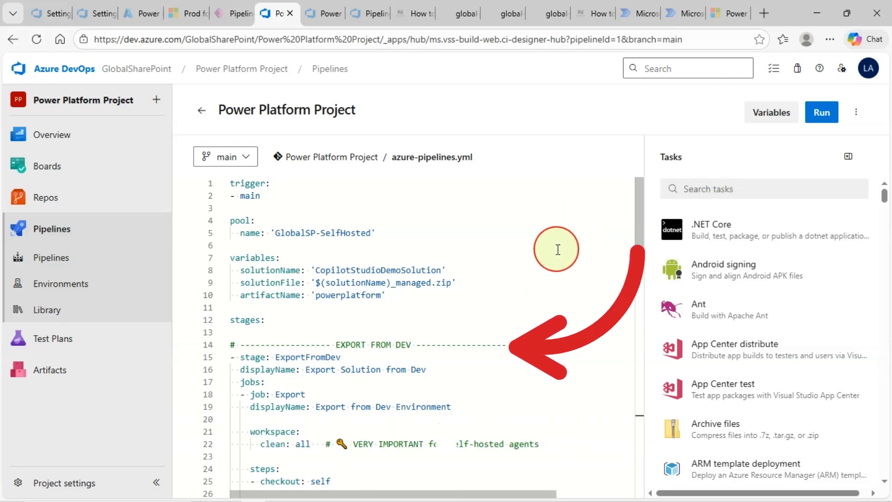
# Run the Power Platform Project pipeline on main and view run #20260117.1's stages
pyautogui.click(820, 118)
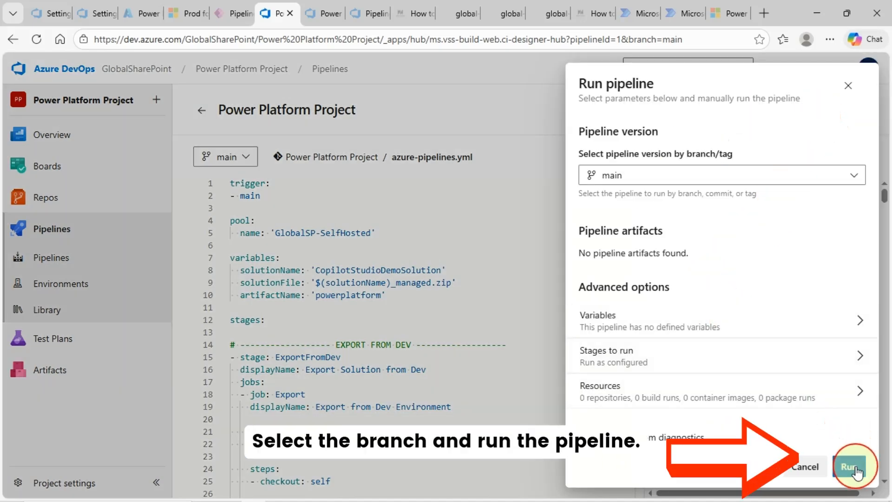
pyautogui.click(854, 469)
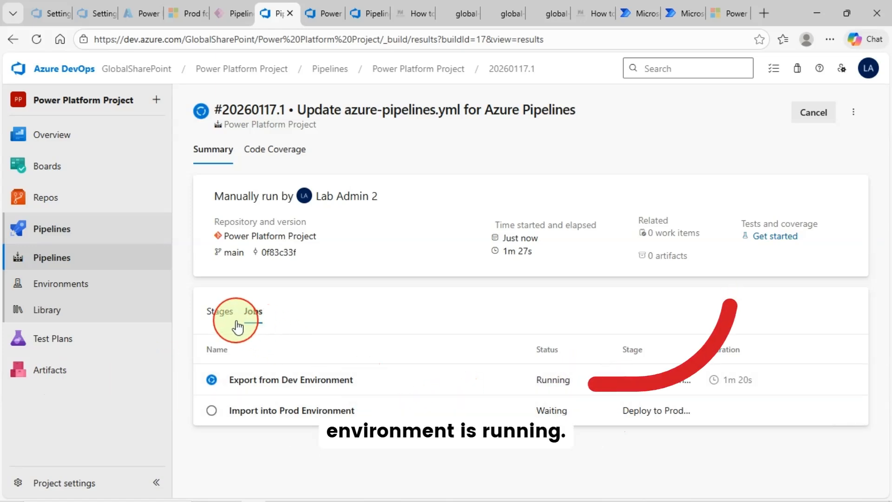
pyautogui.click(218, 313)
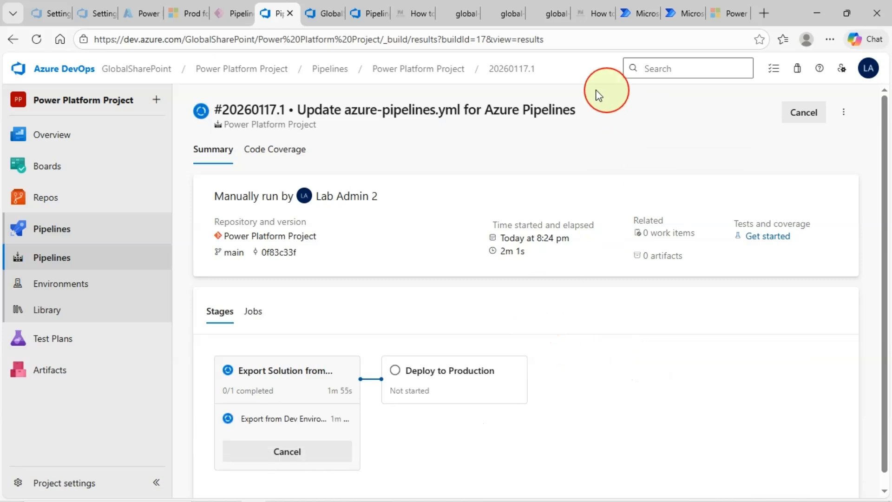
# Review the blog's Step 3 parameters table, highlighting the solutionName row
pyautogui.click(426, 16)
pyautogui.scroll(-5, 235, 189)
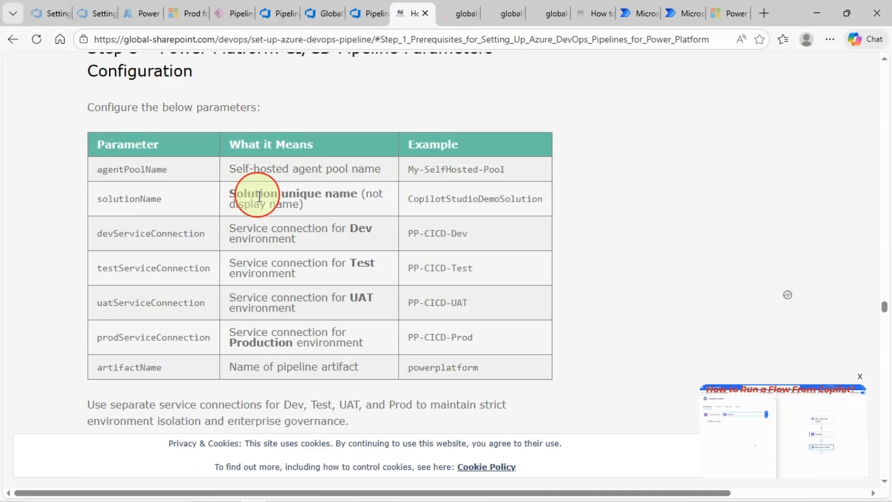
pyautogui.scroll(5, 283, 235)
pyautogui.scroll(-4, 328, 355)
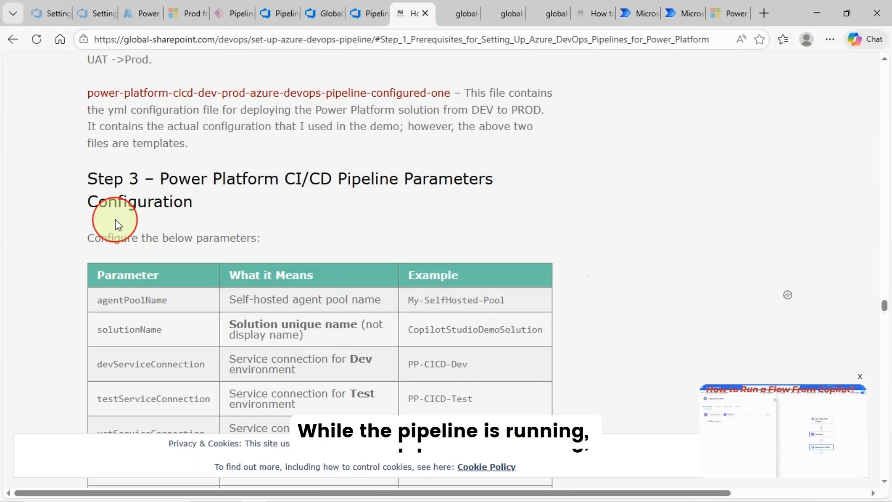
pyautogui.scroll(-3, 126, 260)
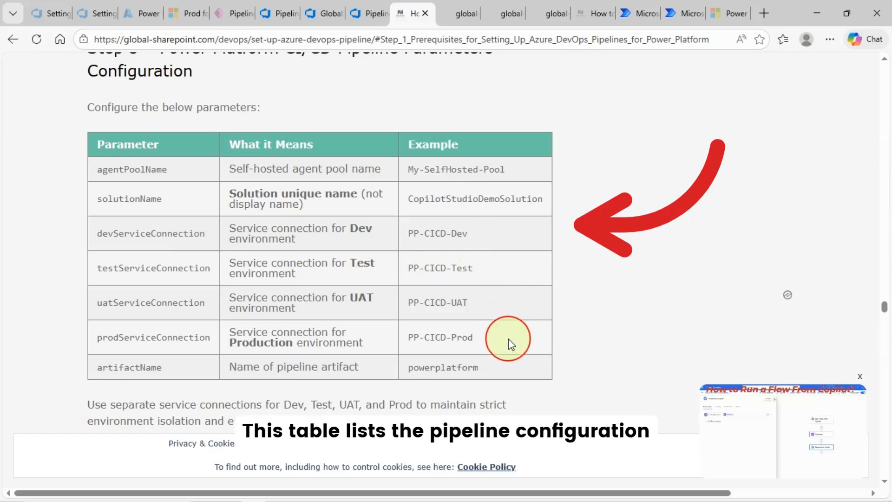
pyautogui.moveTo(413, 172); pyautogui.dragTo(455, 213)
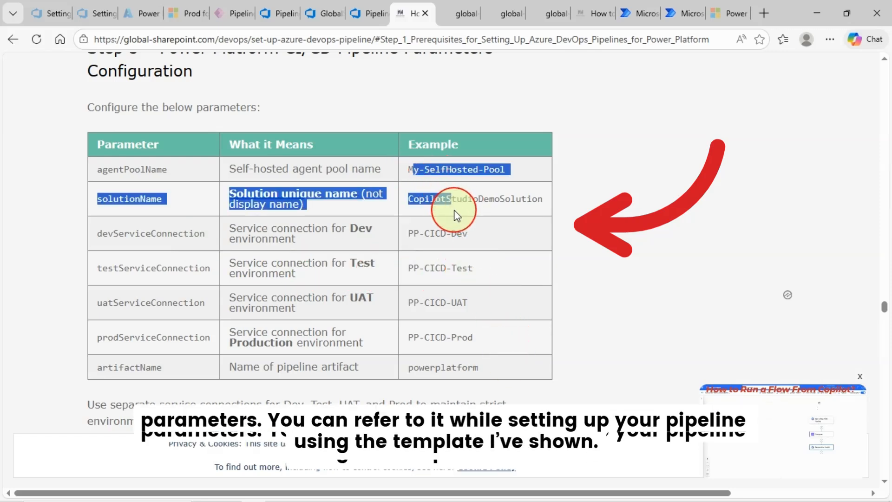
pyautogui.click(491, 247)
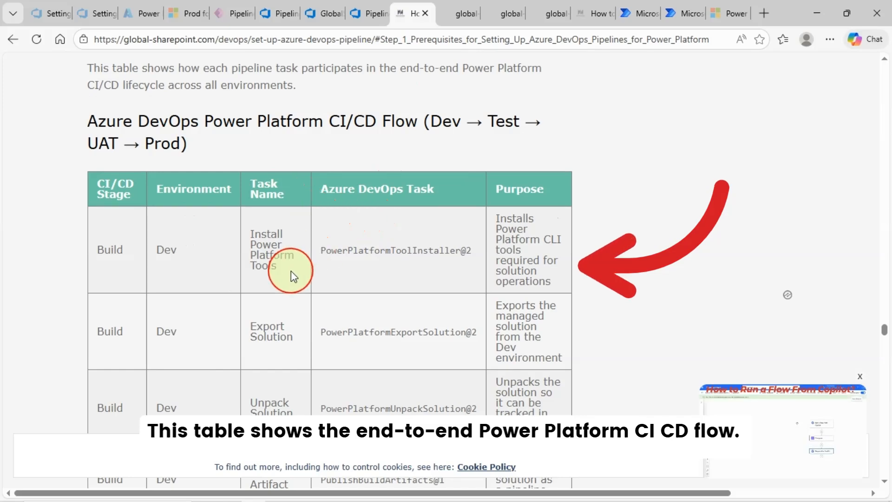
# Scroll through the CI/CD flow table and Best Practice down to the parallelism error section
pyautogui.scroll(-8, 224, 341)
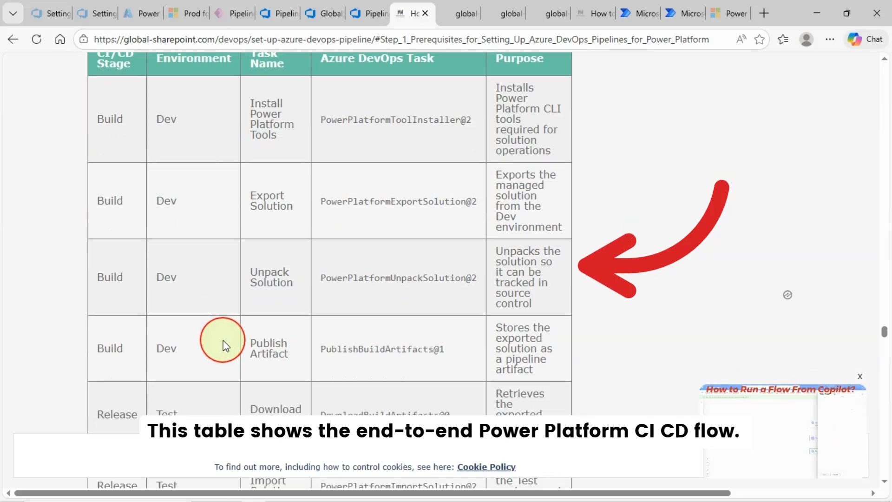
pyautogui.scroll(-4, 182, 352)
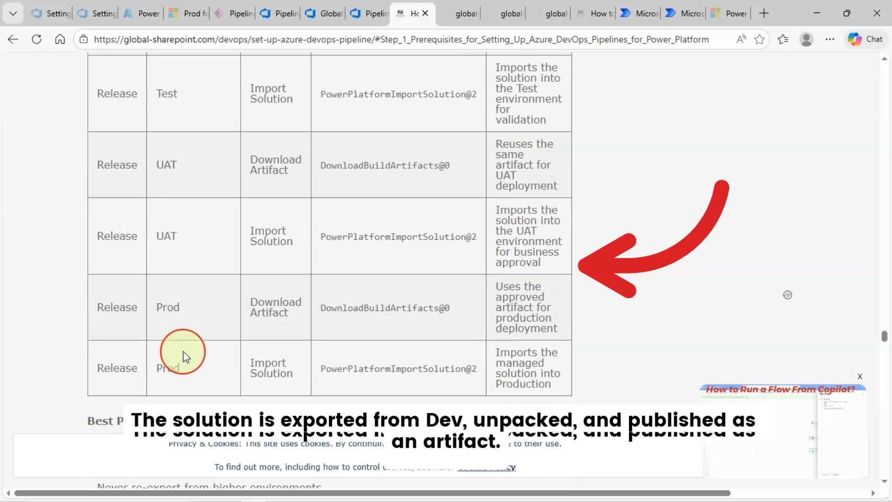
pyautogui.scroll(3, 205, 342)
pyautogui.scroll(4, 258, 260)
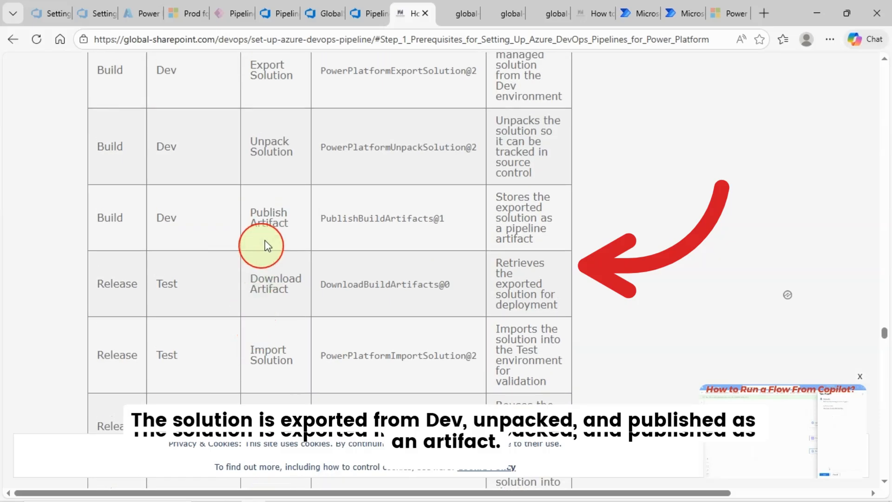
pyautogui.scroll(4, 318, 201)
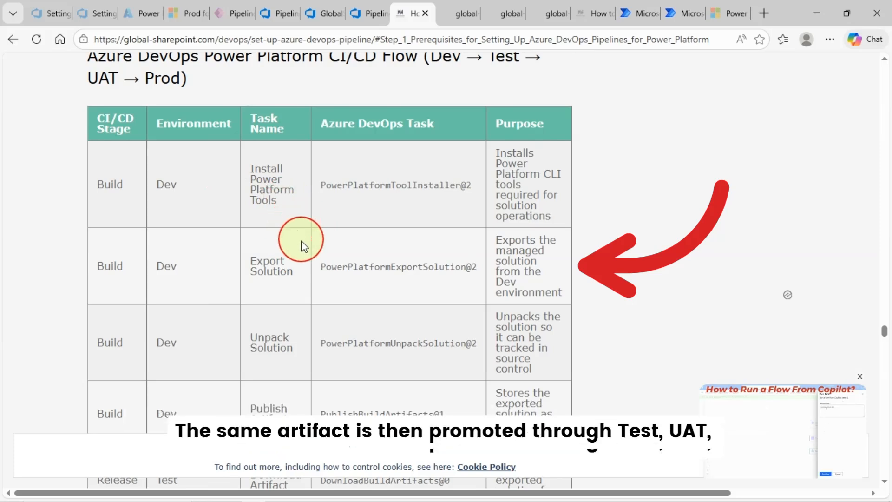
pyautogui.scroll(-1, 304, 274)
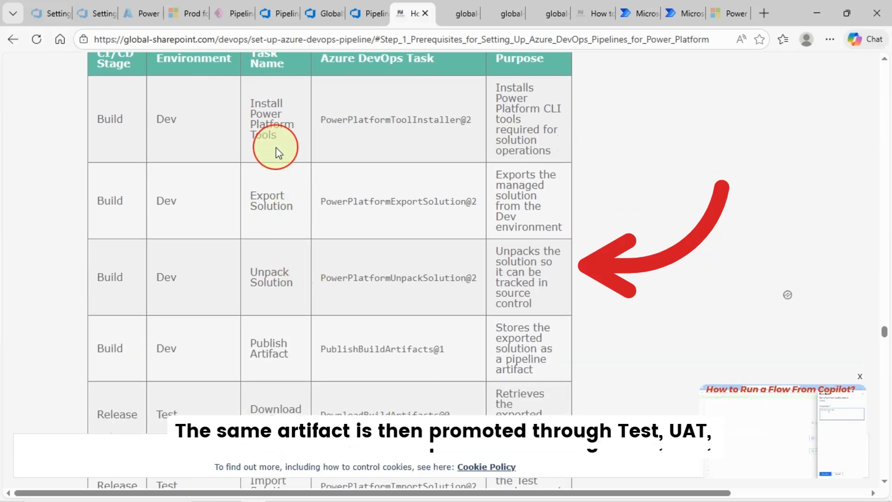
pyautogui.scroll(-3, 316, 309)
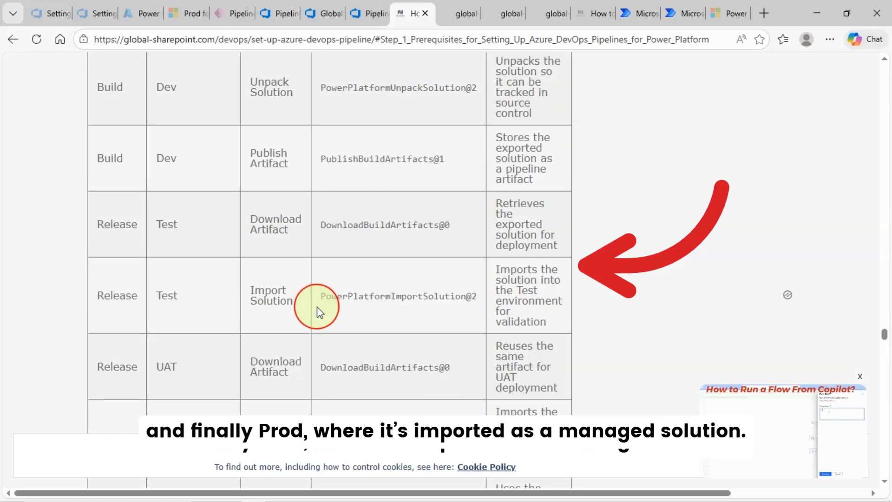
pyautogui.scroll(-6, 418, 266)
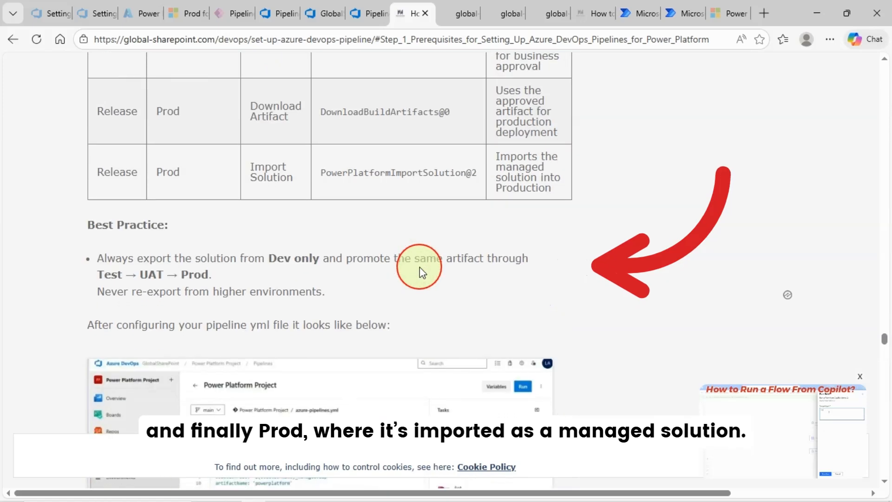
pyautogui.scroll(10, 419, 272)
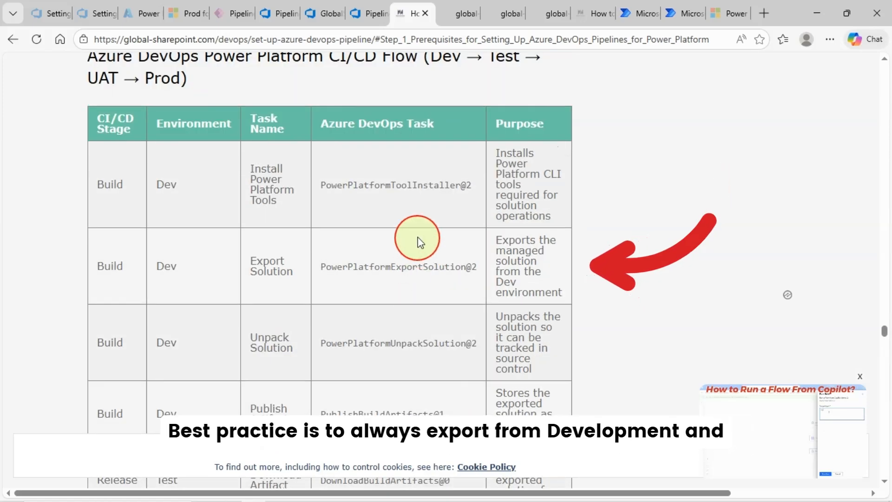
pyautogui.scroll(-10, 419, 242)
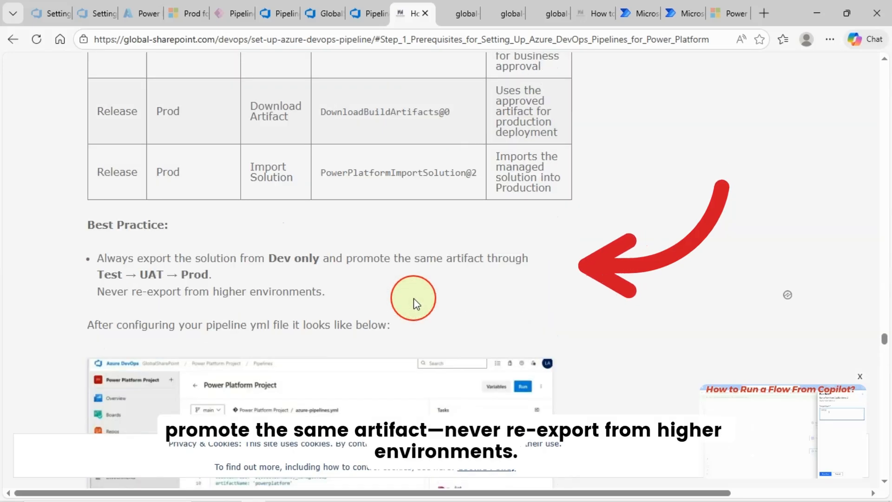
pyautogui.scroll(-3, 414, 299)
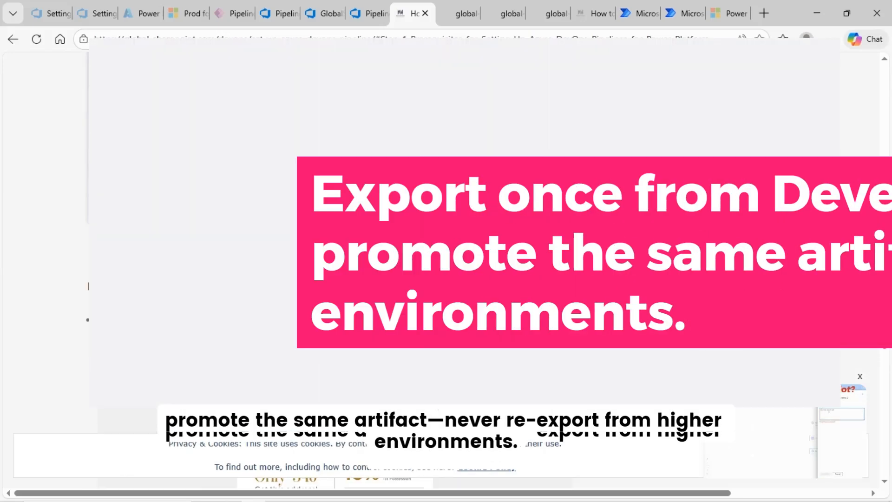
pyautogui.scroll(-3, 418, 279)
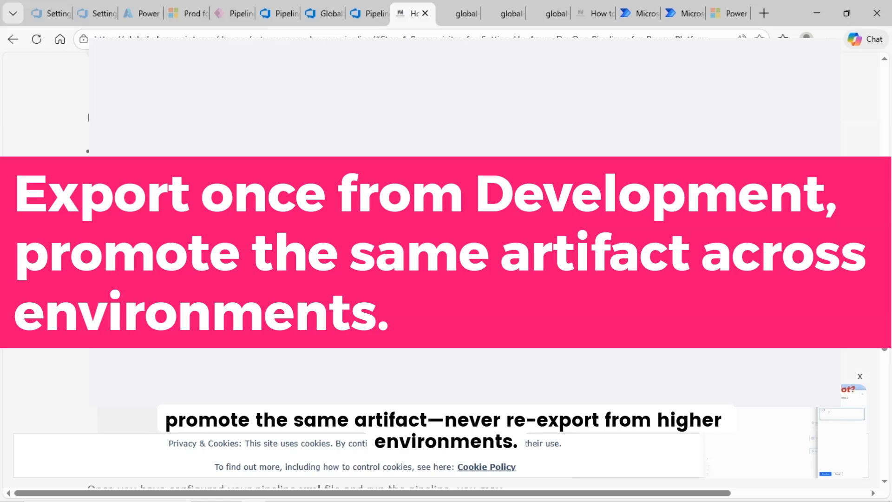
pyautogui.scroll(-5, 418, 279)
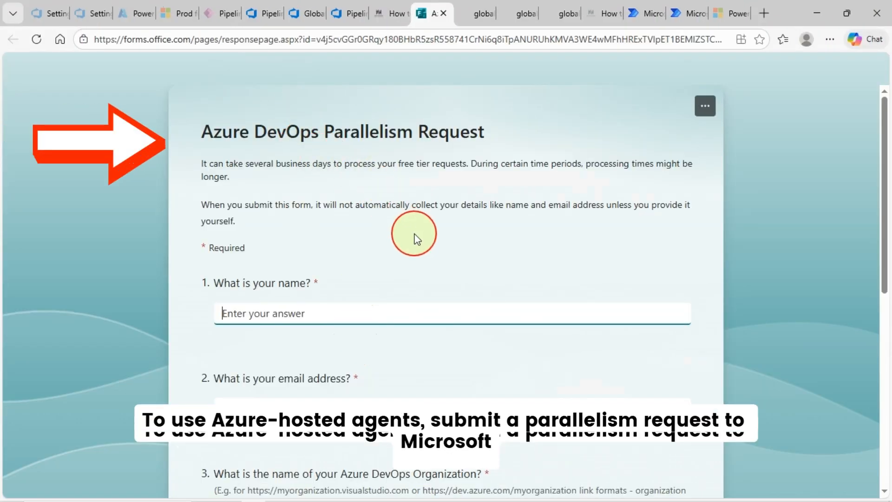
# Scroll through the Azure DevOps Parallelism Request form's questions
pyautogui.scroll(-3, 470, 314)
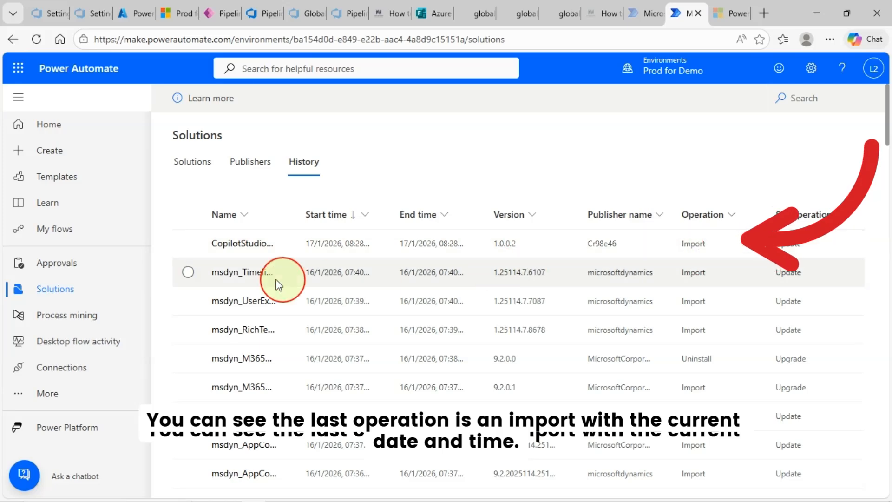
# Select the newest CopilotStudio import, version 1.0.0.2 dated 17/1/2026, in the history
pyautogui.click(188, 244)
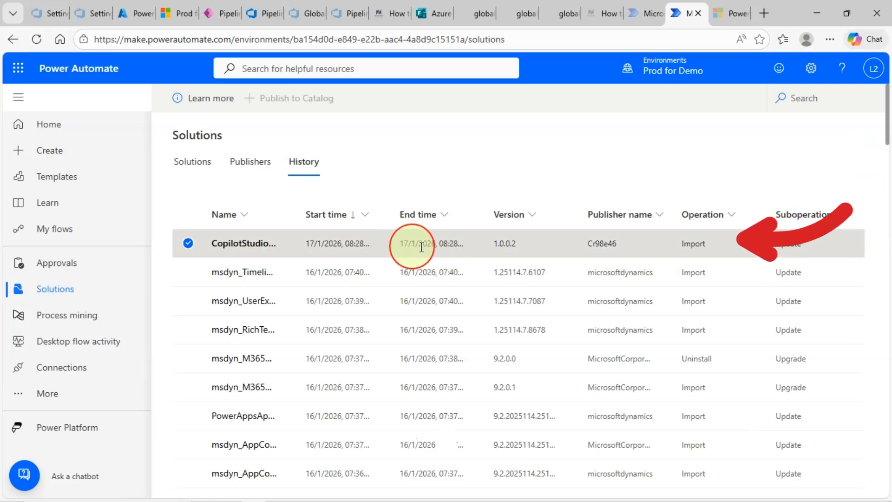